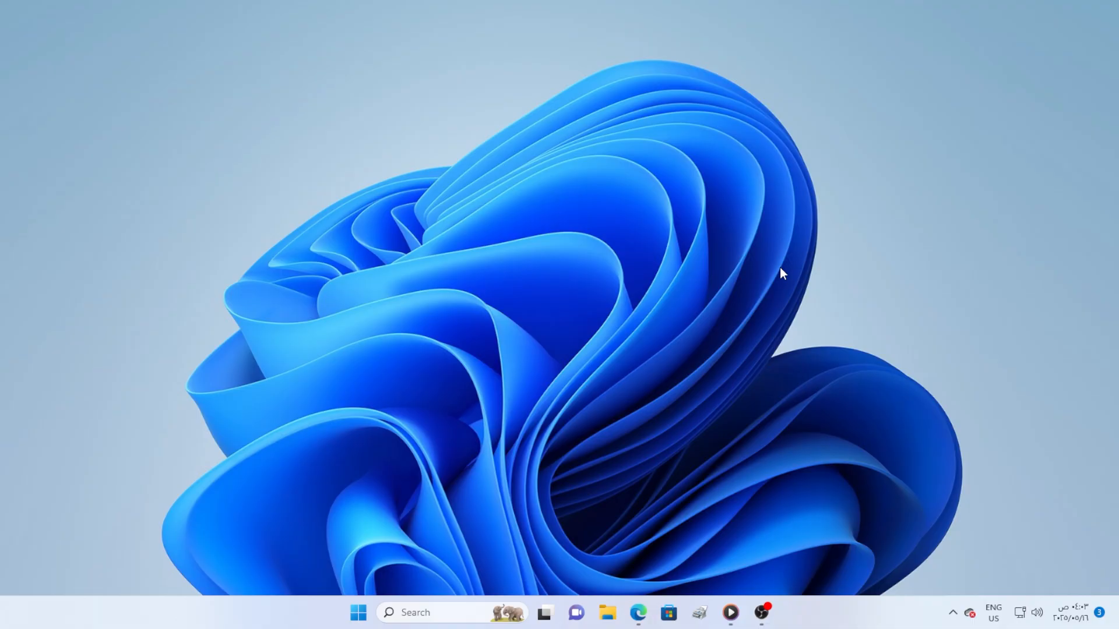
# - Refresh the desktop, then launch Task Manager by searching 'task' in Start
pyautogui.rightClick(530, 389)
pyautogui.click(512, 199)
pyautogui.press('super')
pyautogui.write('task')
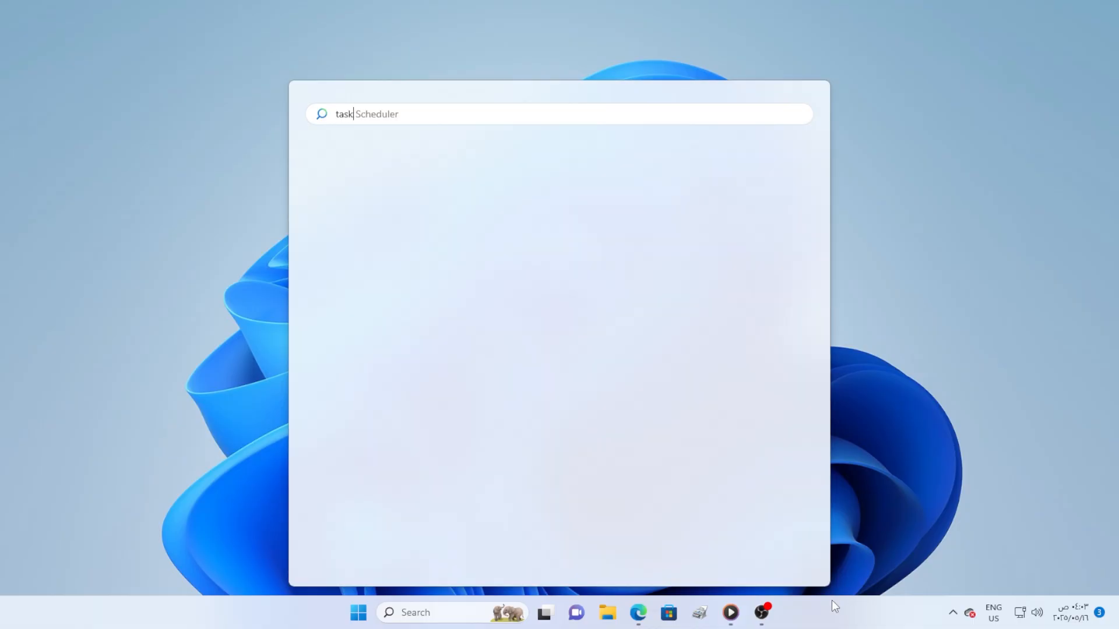
pyautogui.click(390, 268)
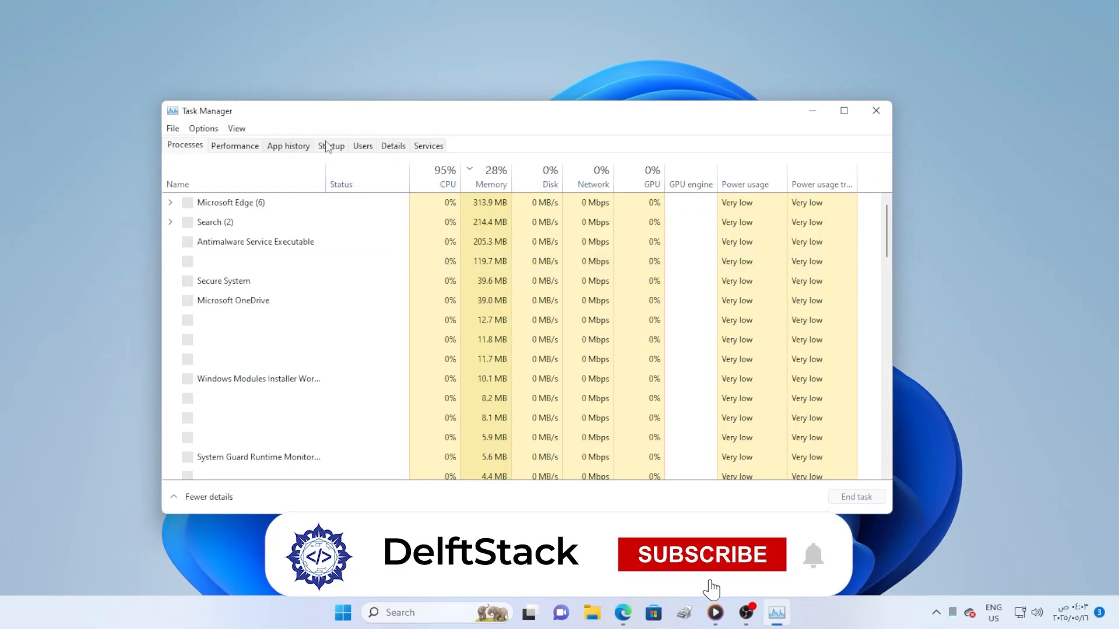
# - Disable the Btweb entry on Task Manager's Startup apps page
pyautogui.click(327, 146)
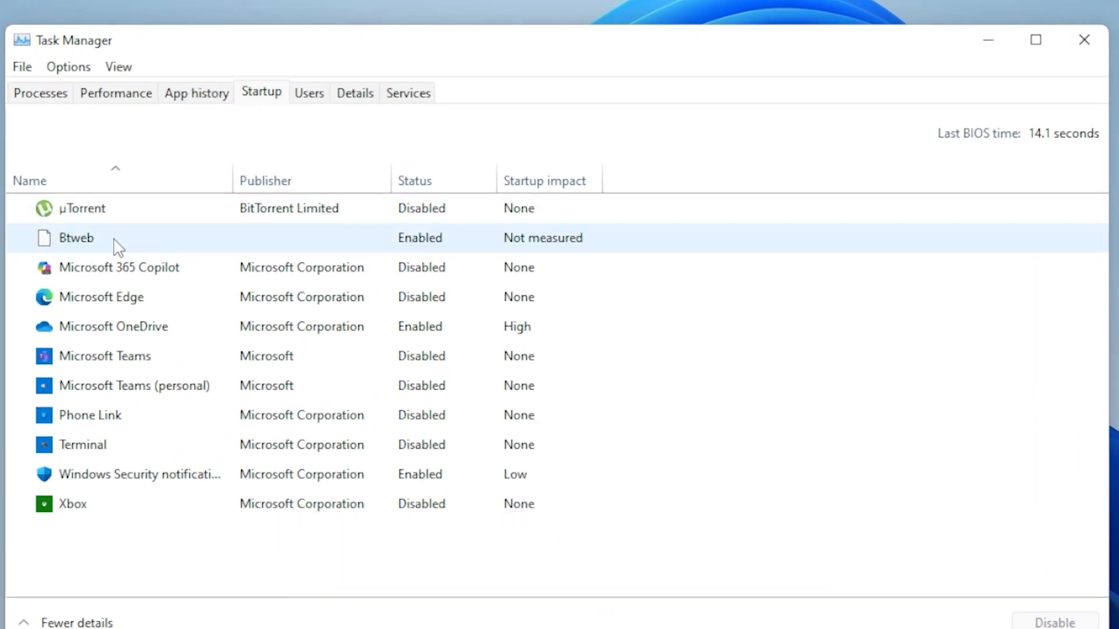
pyautogui.click(171, 240)
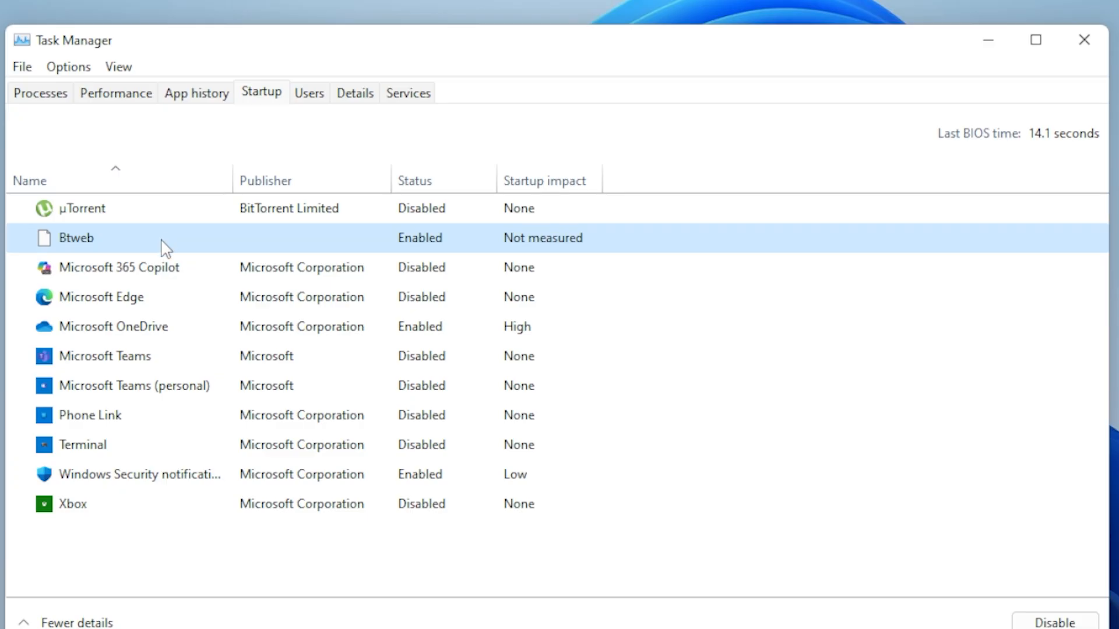
pyautogui.rightClick(162, 240)
pyautogui.click(227, 259)
pyautogui.click(658, 558)
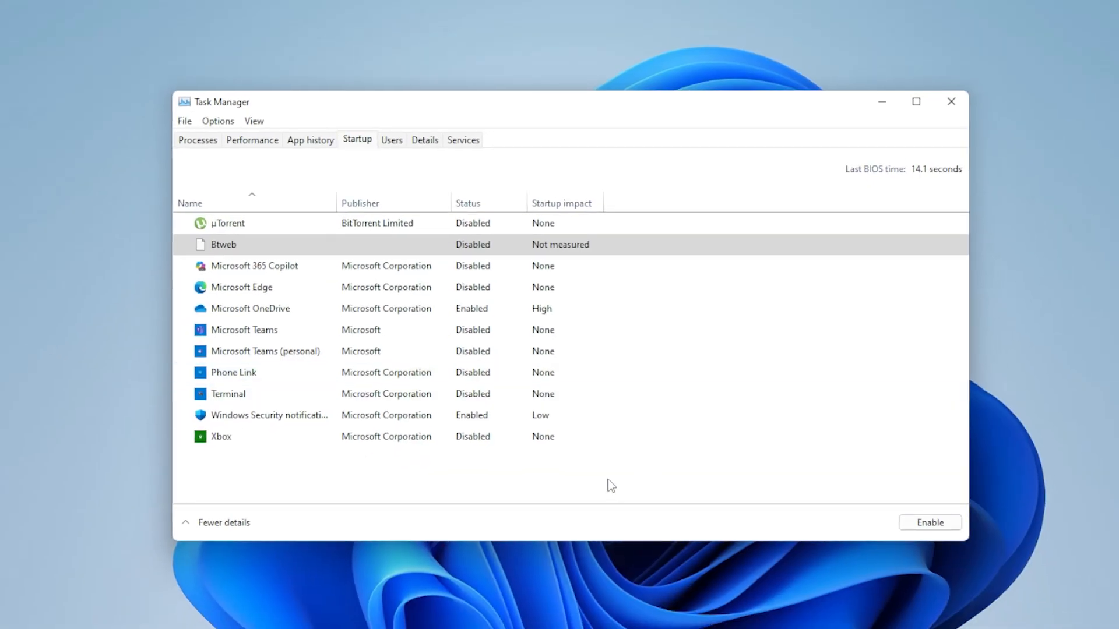
# - Close Task Manager and search the web for 'autoruns microsoft' in Microsoft Edge
pyautogui.click(947, 106)
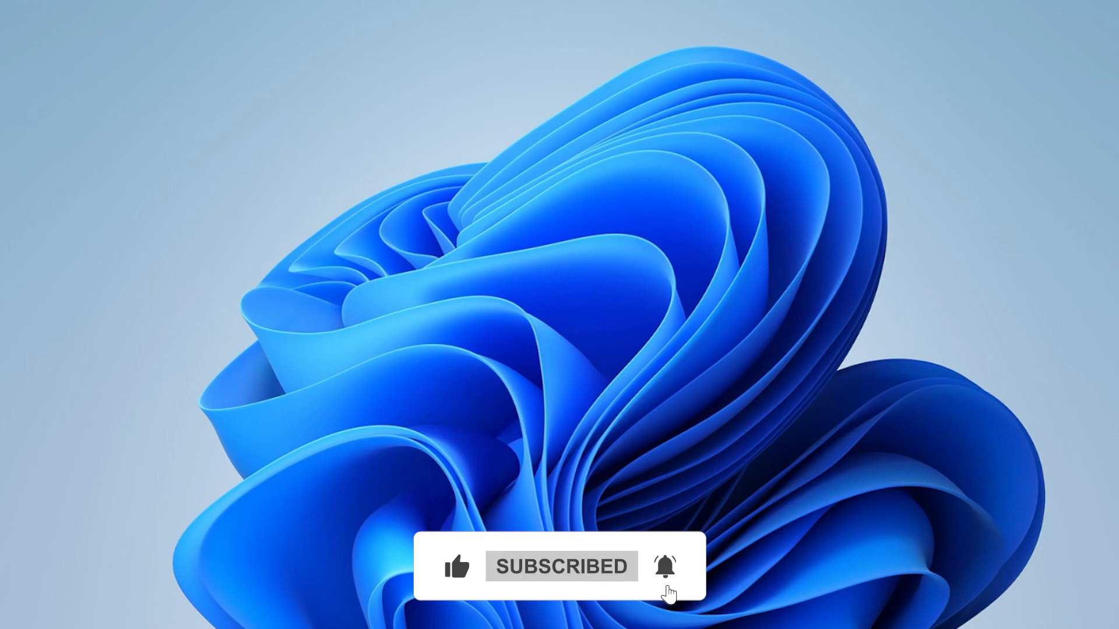
pyautogui.press('super')
pyautogui.write('ed')
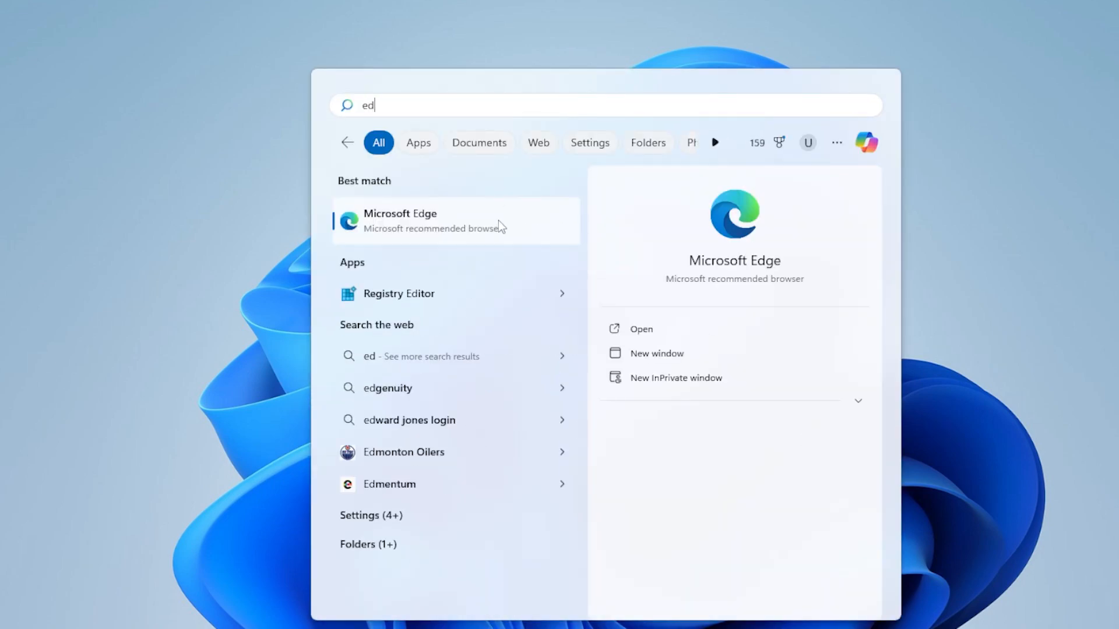
pyautogui.click(498, 220)
pyautogui.write('autoruns ')
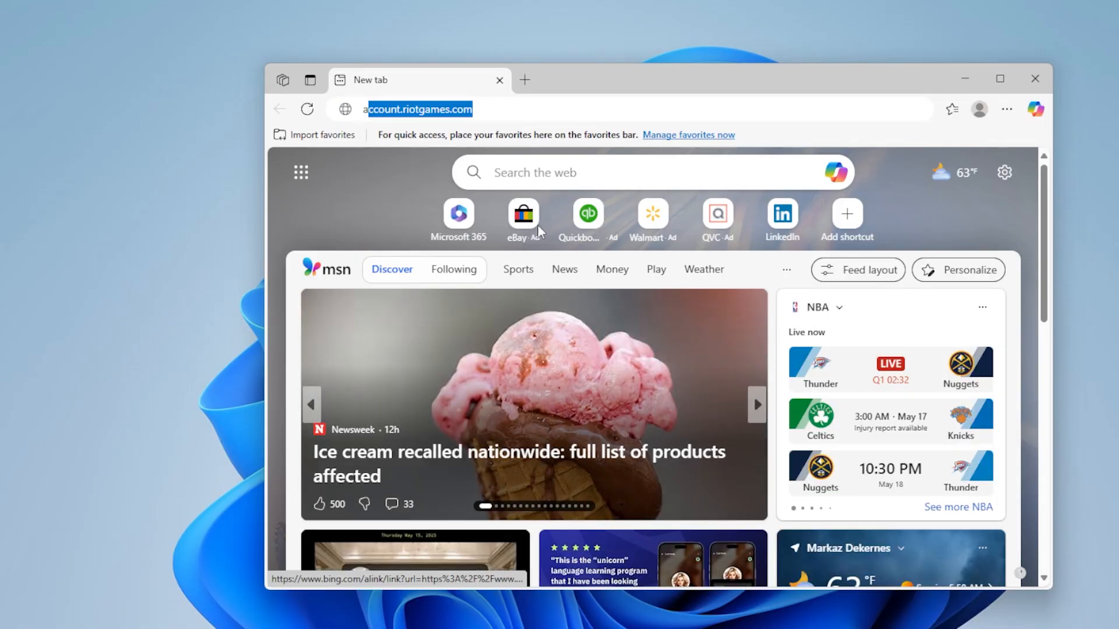
pyautogui.write('microsoft')
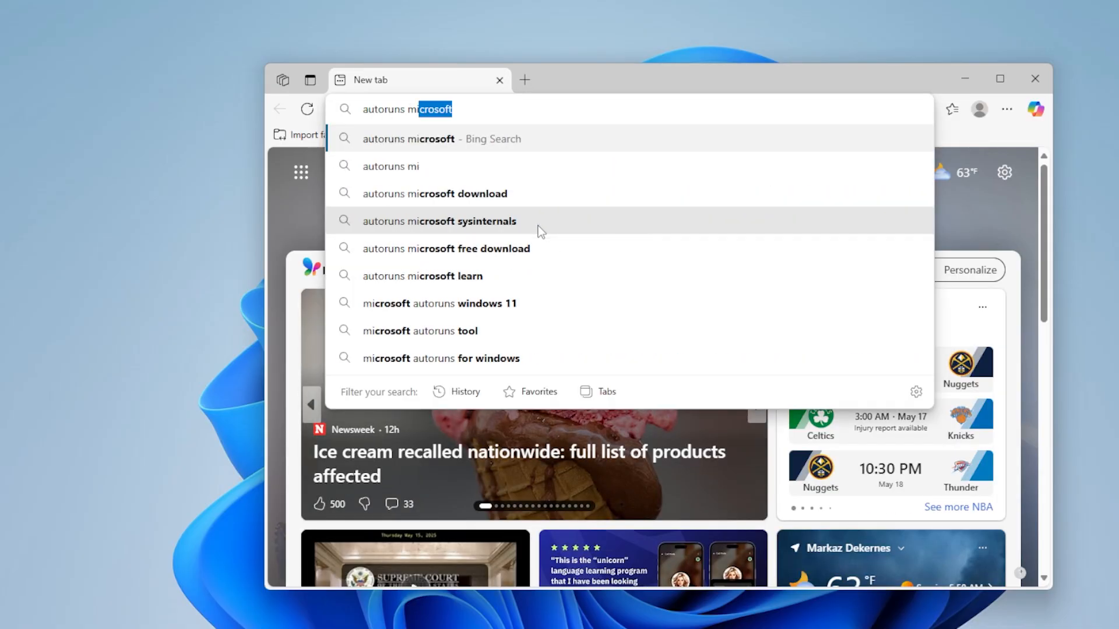
pyautogui.press('Return')
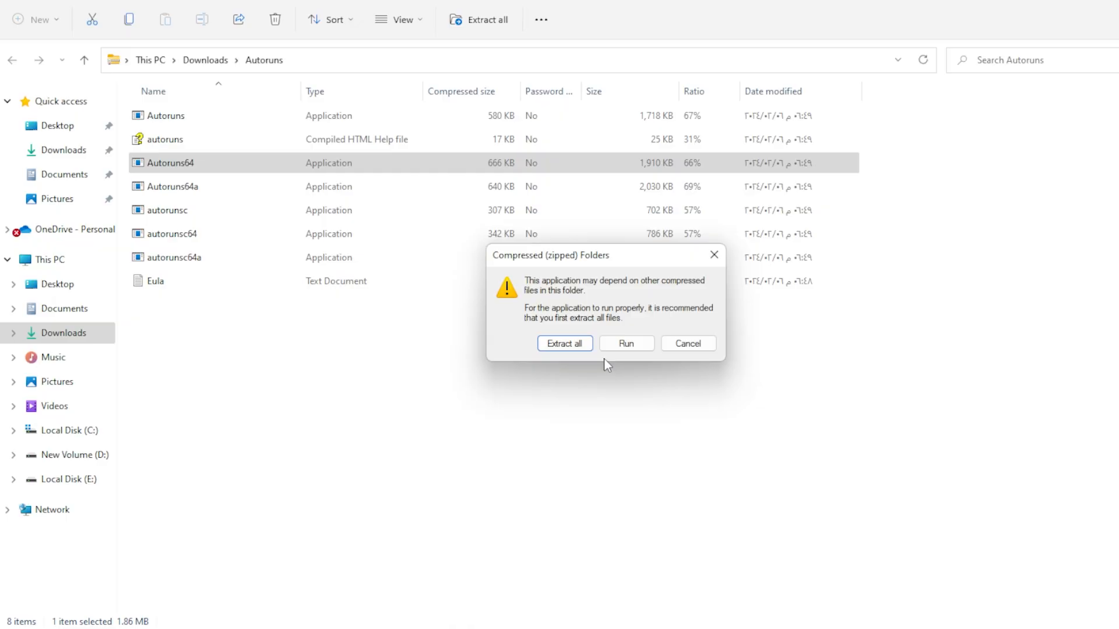
# - Run Autoruns from the zipped folder and inspect the OneDrive startup entry
pyautogui.click(616, 345)
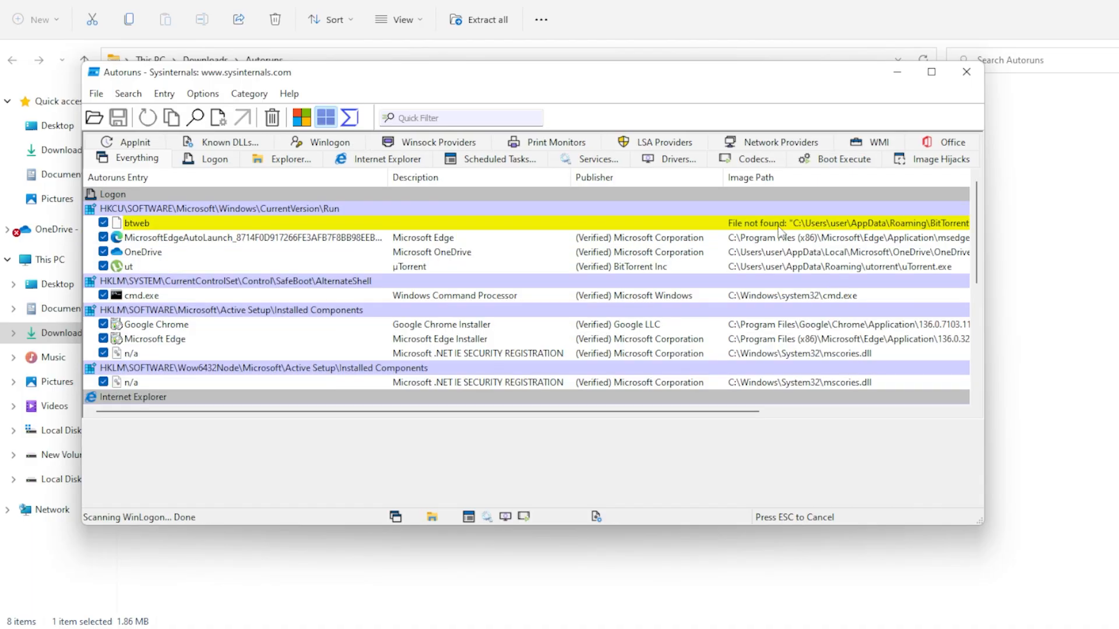
pyautogui.click(441, 252)
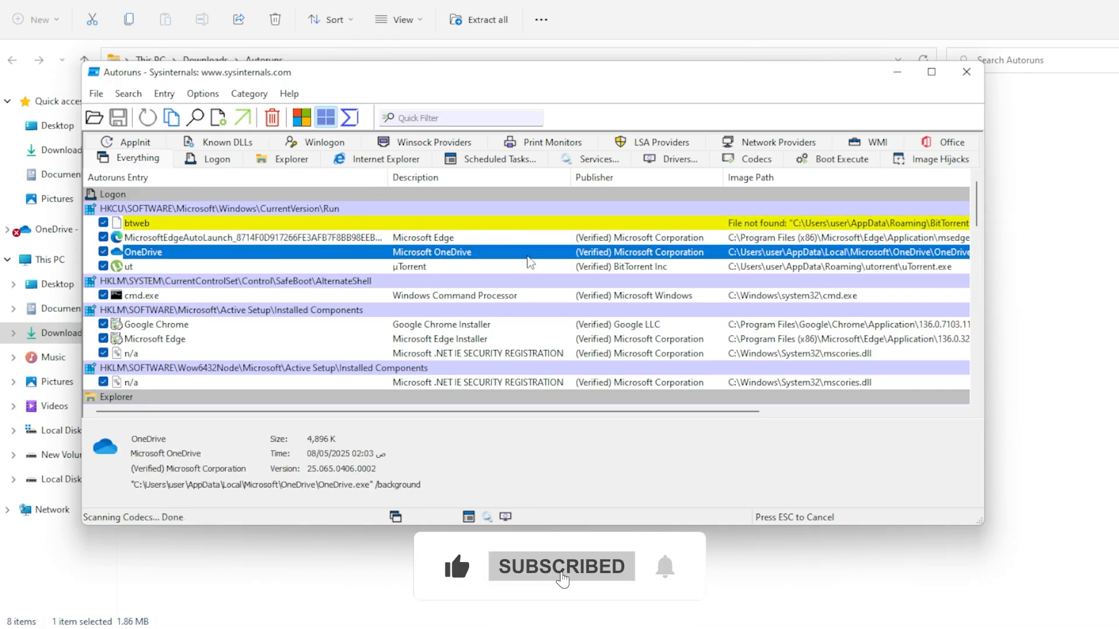
# - Delete the btweb Run entry in Autoruns, review the remaining entries, and minimize the window
pyautogui.rightClick(285, 223)
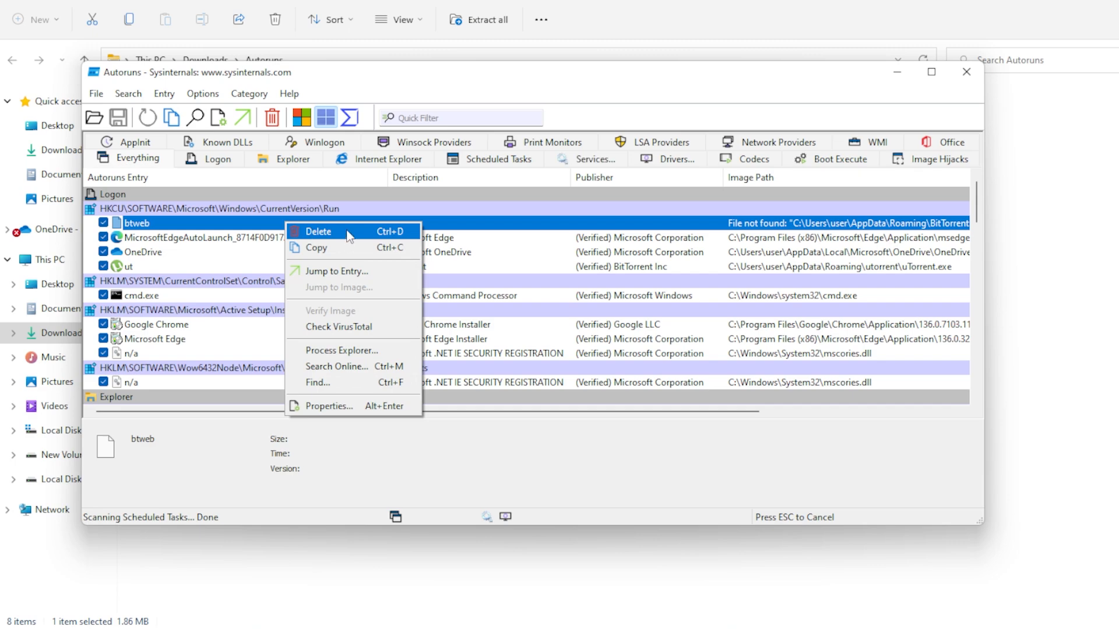
pyautogui.click(349, 233)
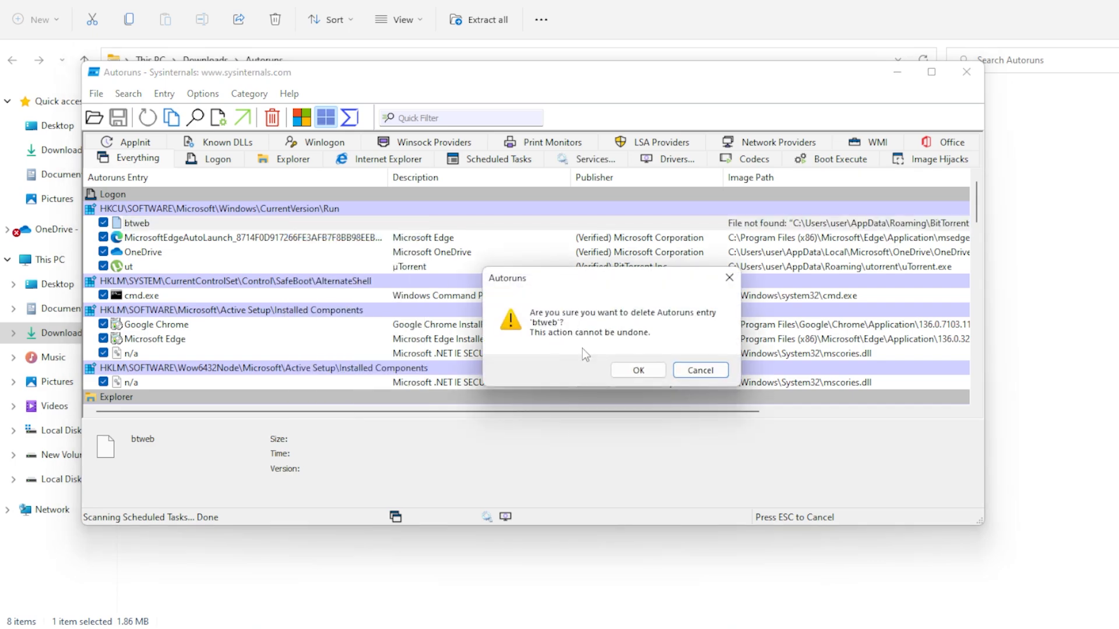
pyautogui.click(638, 370)
pyautogui.scroll(-5, 512, 302)
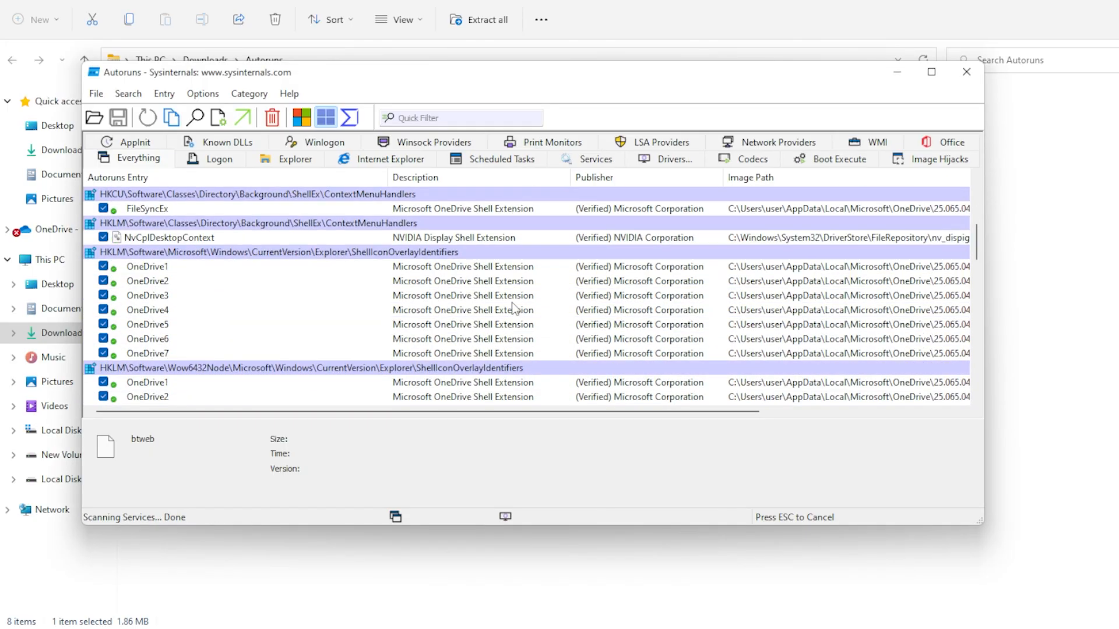
pyautogui.scroll(-15, 510, 303)
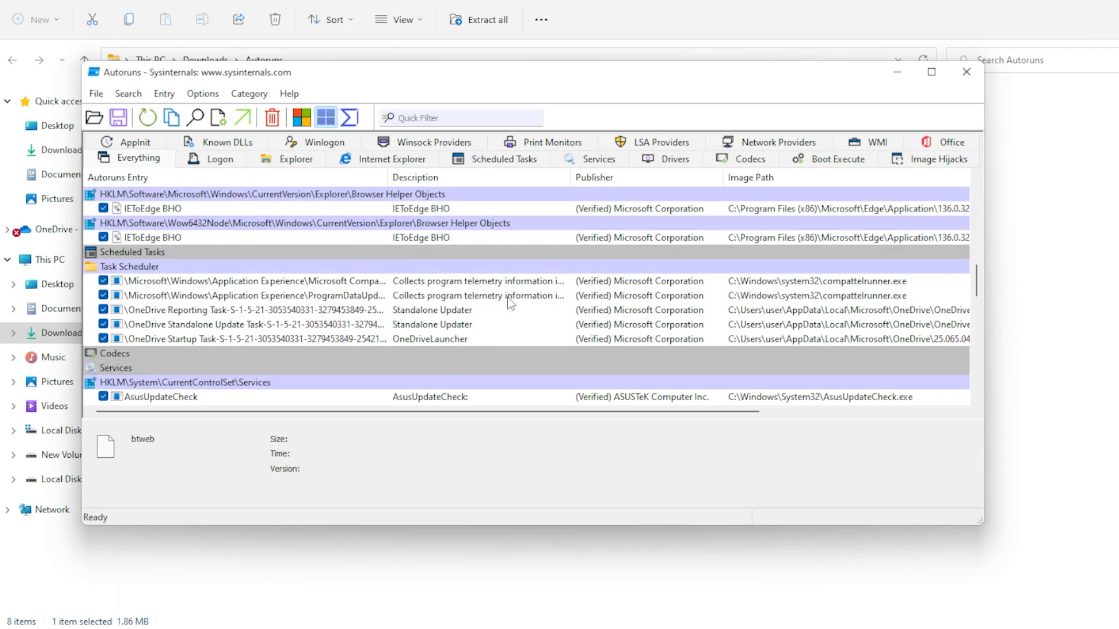
pyautogui.scroll(1, 326, 291)
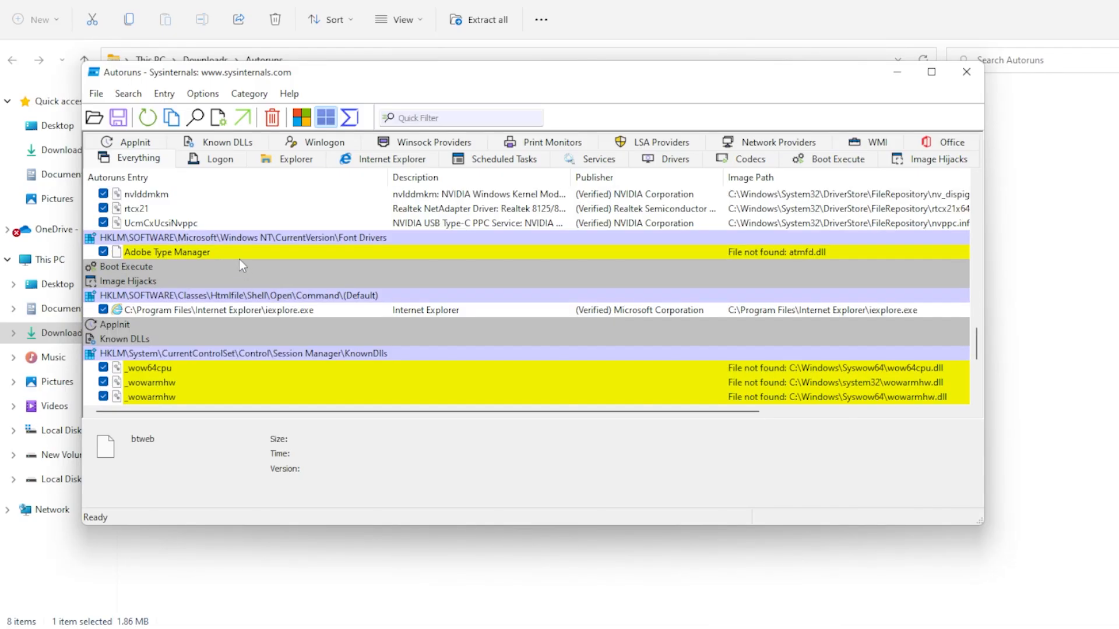
pyautogui.scroll(-3, 236, 291)
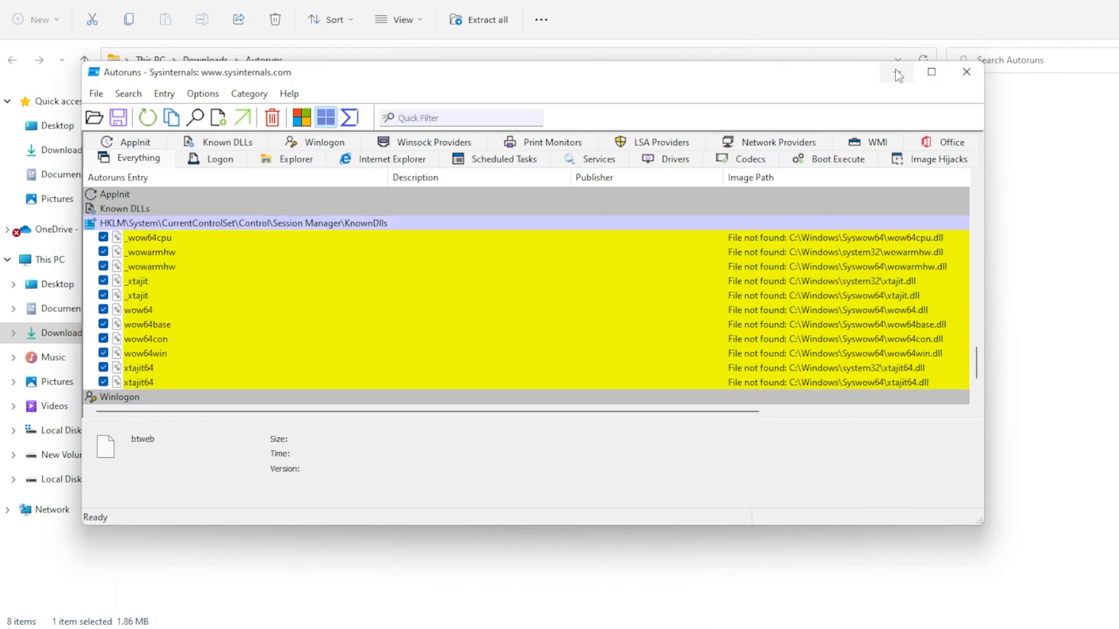
pyautogui.click(897, 72)
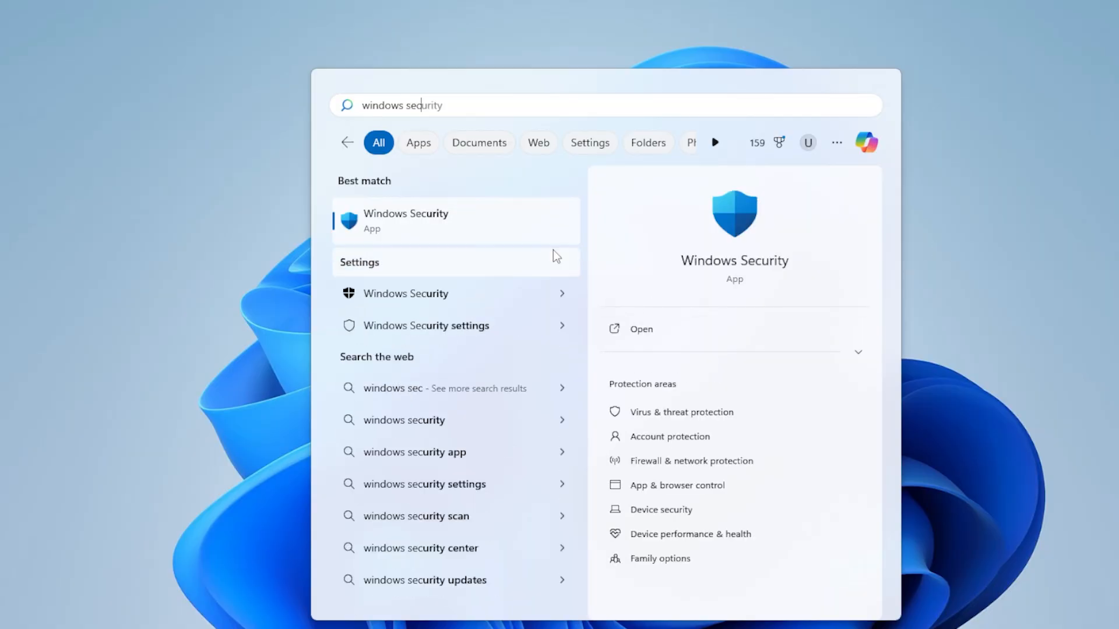
# - Select Full scan under Virus & threat protection scan options in Windows Security
pyautogui.click(523, 236)
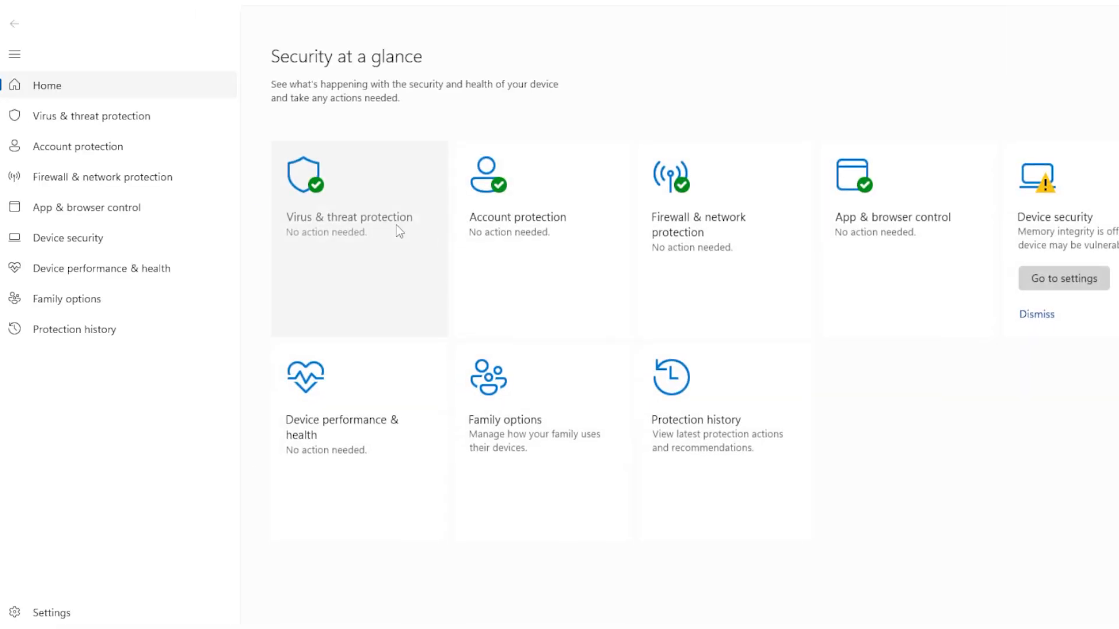
pyautogui.click(398, 231)
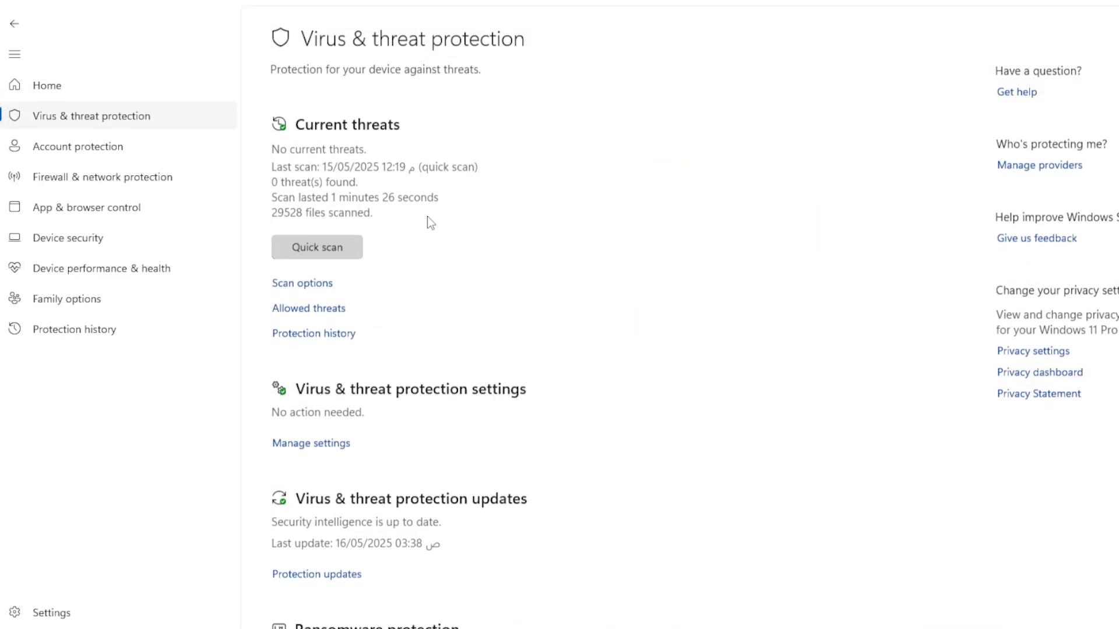
pyautogui.click(328, 283)
pyautogui.click(309, 338)
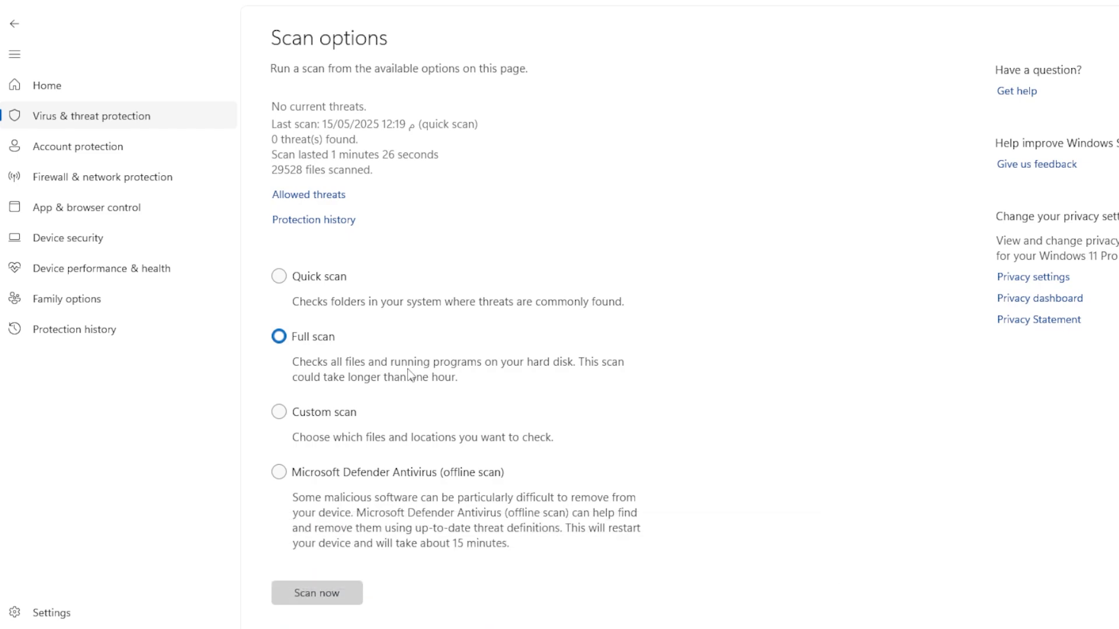
# - Launch Registry Editor via regedit in the Run dialog and approve the permission prompt
pyautogui.press('super+r')
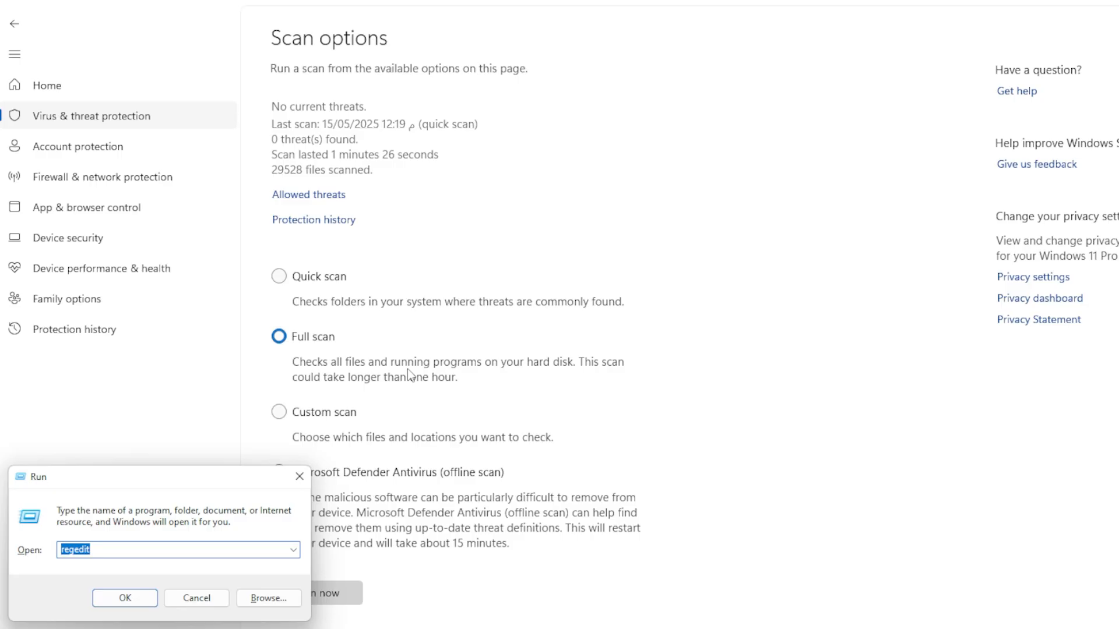
pyautogui.press('Return')
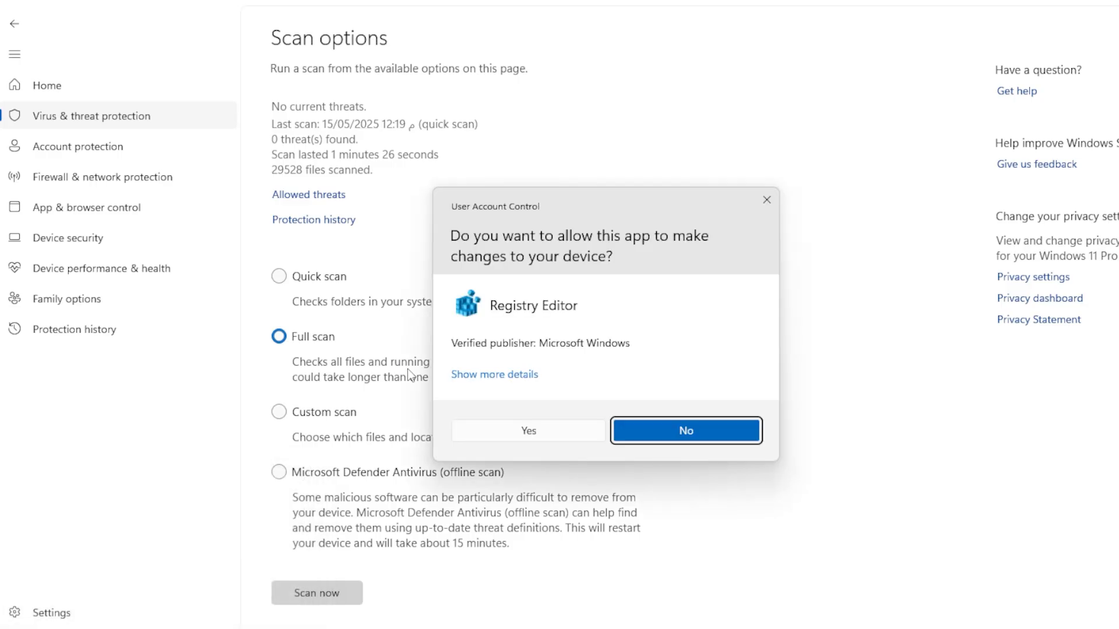
pyautogui.click(528, 432)
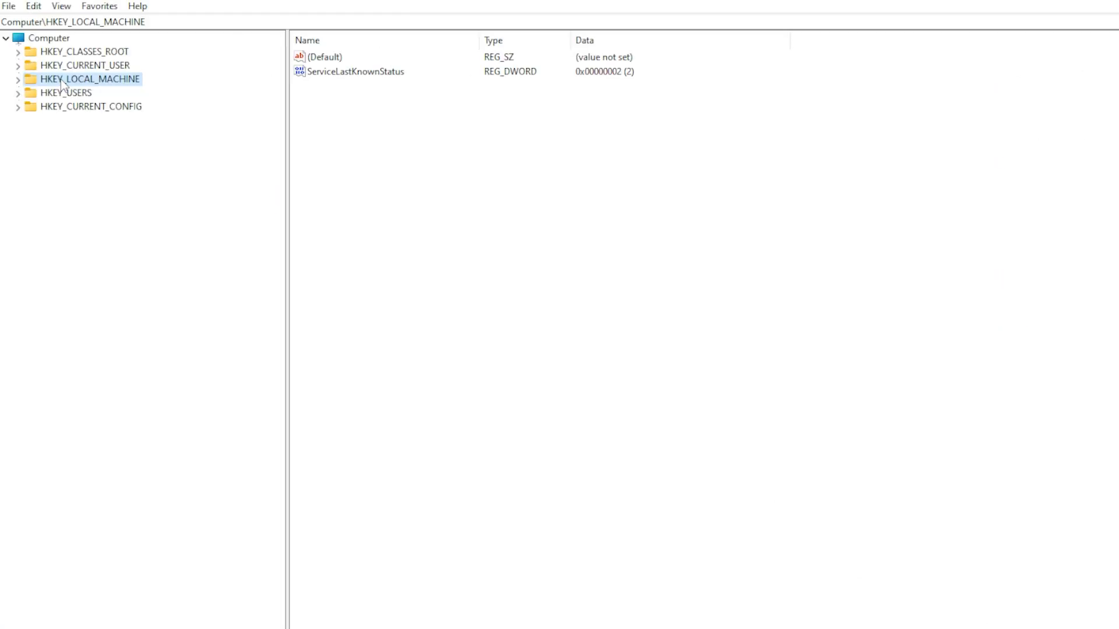
# - Navigate to HKEY_LOCAL_MACHINE\SOFTWARE\Microsoft\Windows\CurrentVersion\Run in the registry tree
pyautogui.click(18, 79)
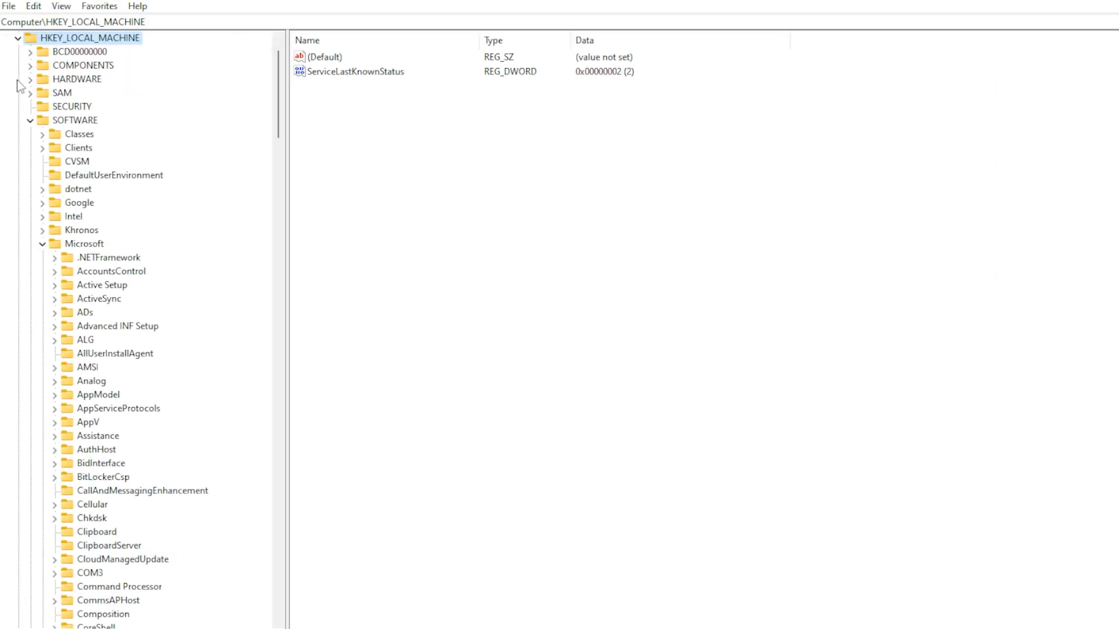
pyautogui.click(78, 120)
pyautogui.click(89, 245)
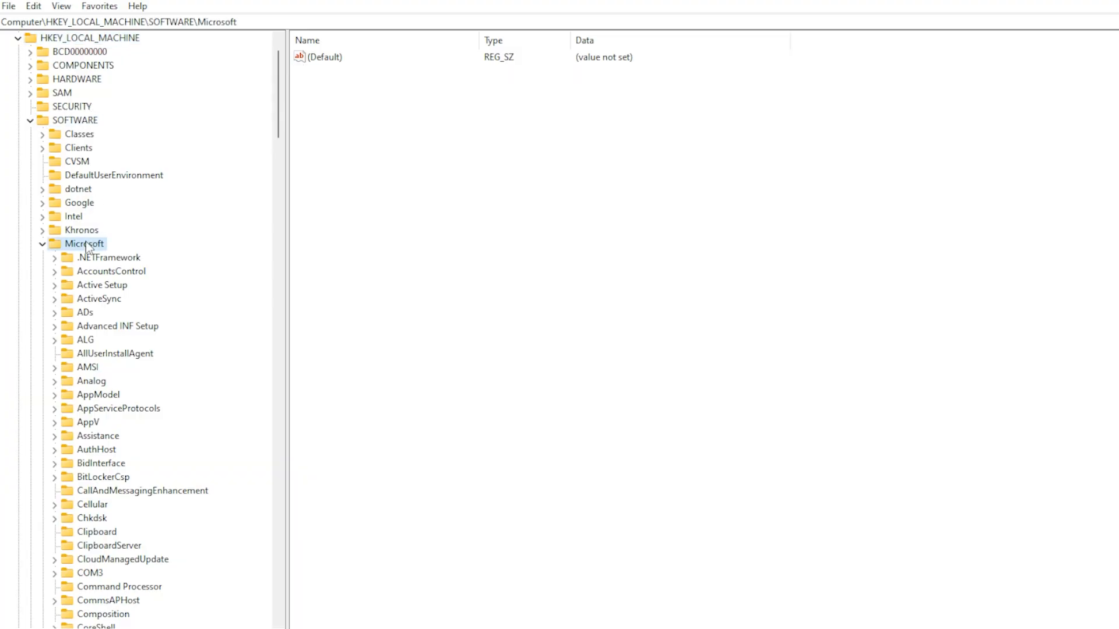
pyautogui.scroll(-1, 102, 239)
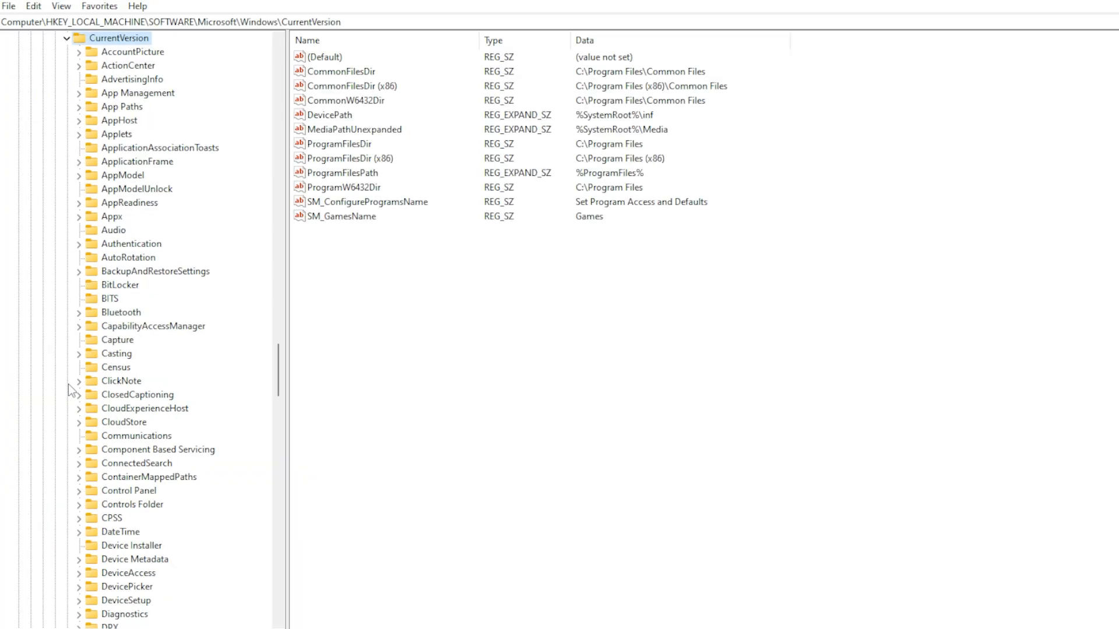
pyautogui.click(126, 326)
pyautogui.press('r')
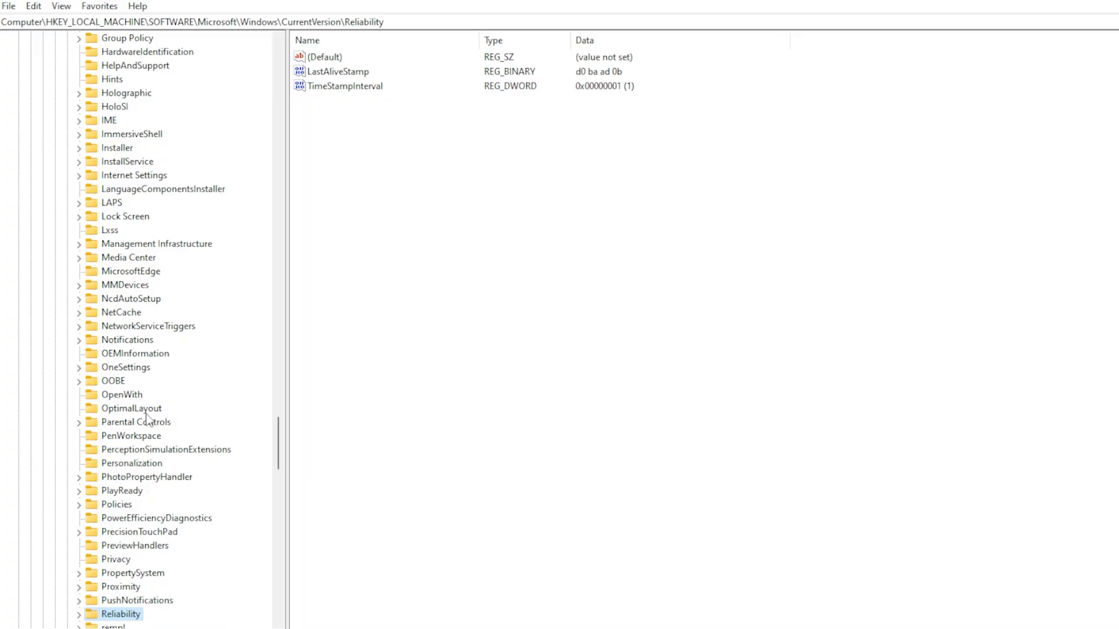
pyautogui.scroll(-3, 149, 431)
pyautogui.click(110, 545)
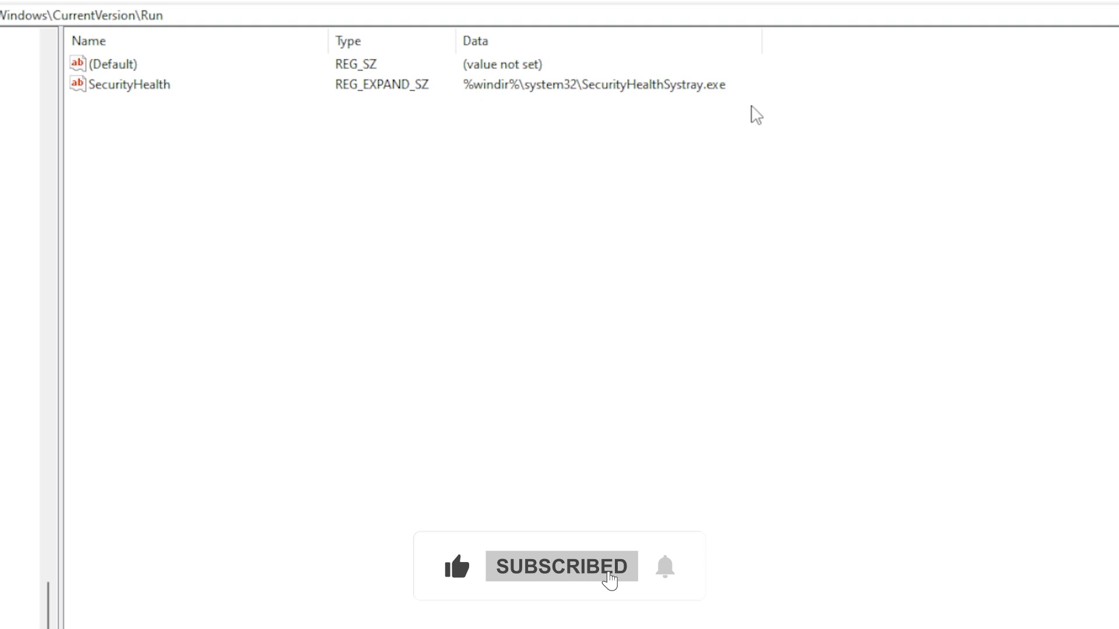
# - Leave the (Default) value untouched and launch Task Scheduler by searching 'tas' in Start
pyautogui.rightClick(96, 66)
pyautogui.click(339, 321)
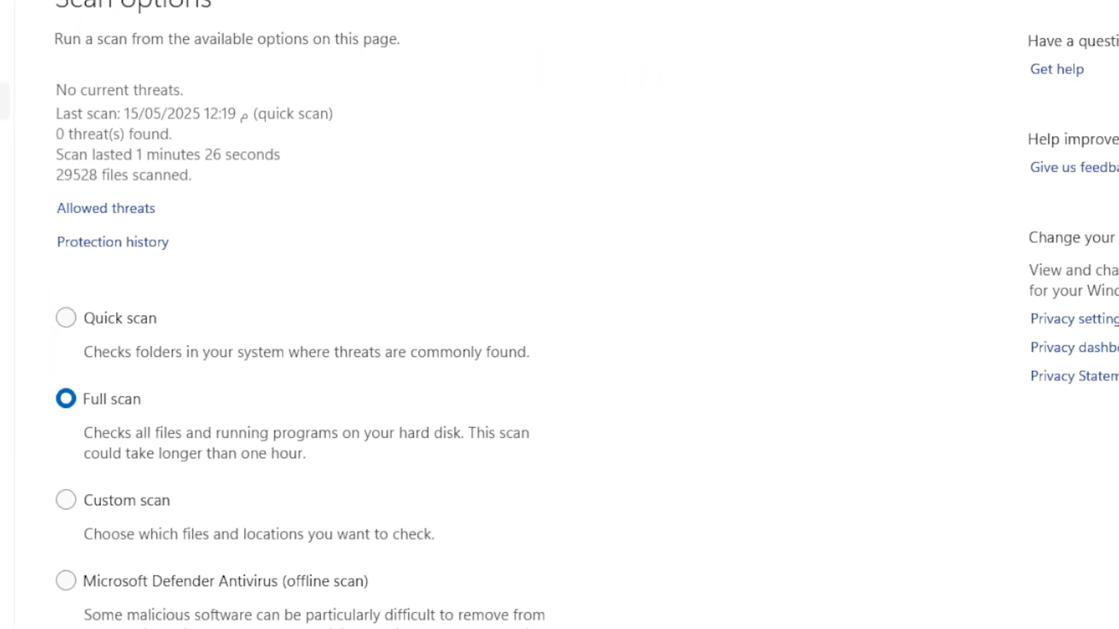
pyautogui.press('super')
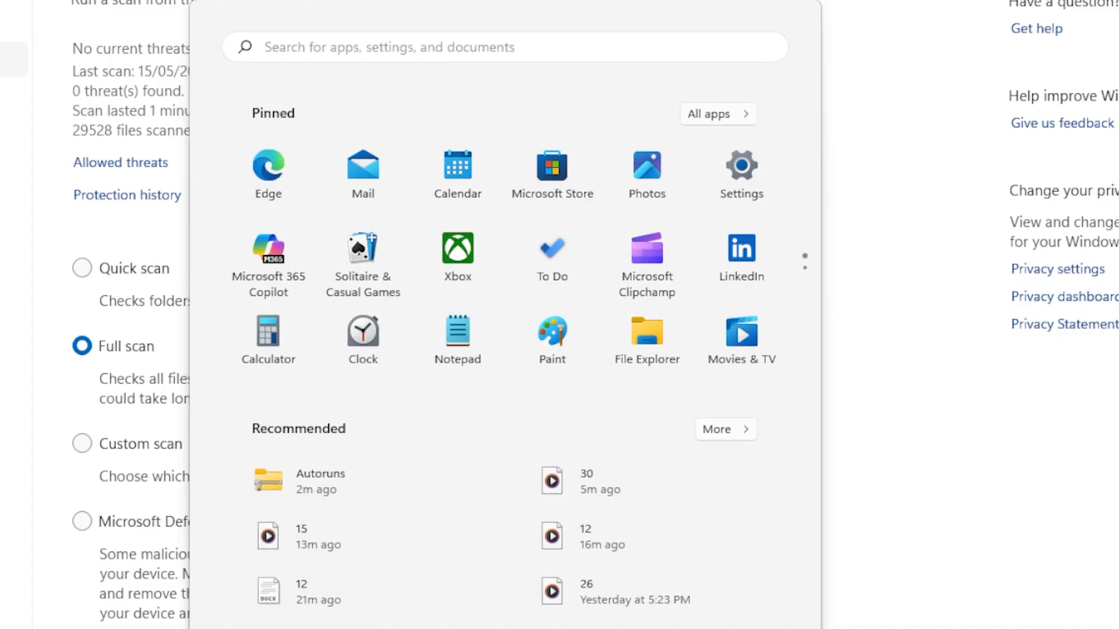
pyautogui.write('tas')
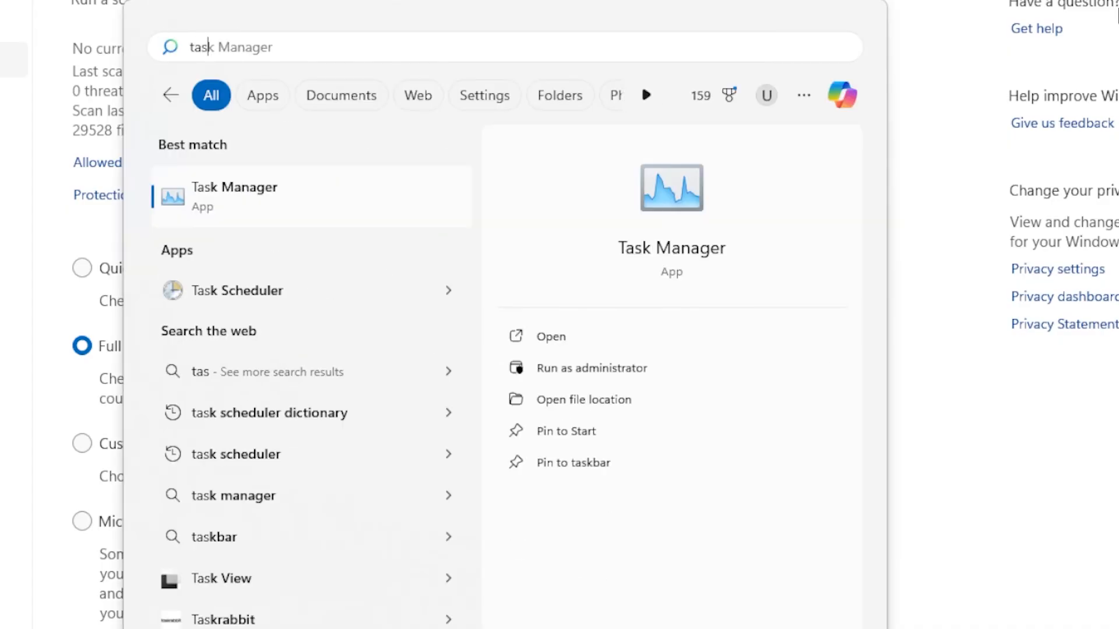
pyautogui.click(354, 294)
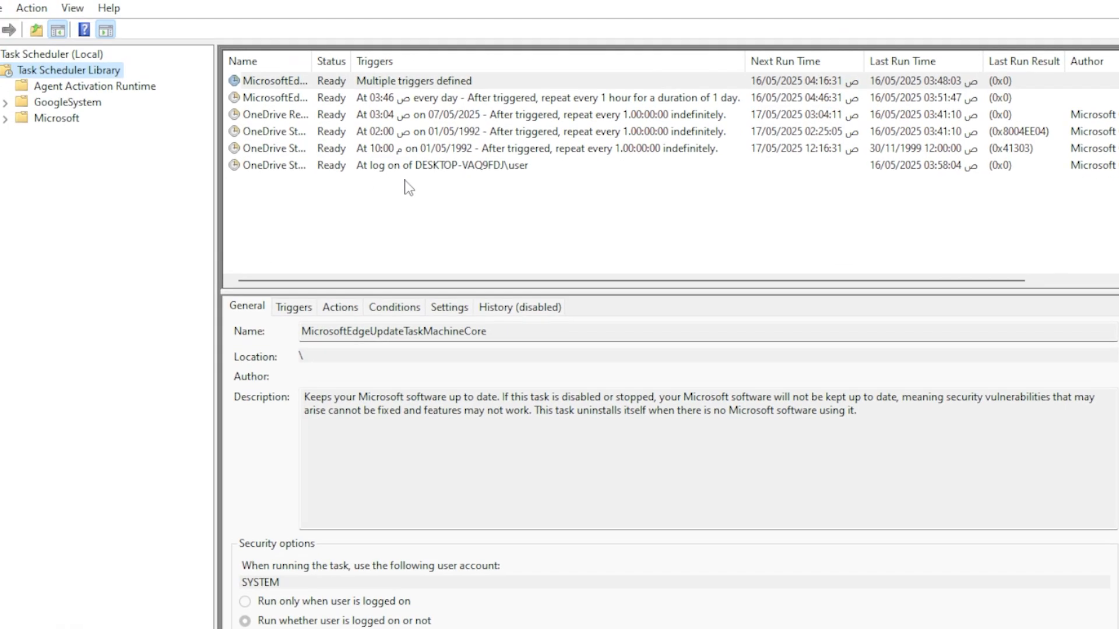
# - Review the program paths of the OneDrive and Edge update tasks, then close Task Scheduler
pyautogui.click(417, 169)
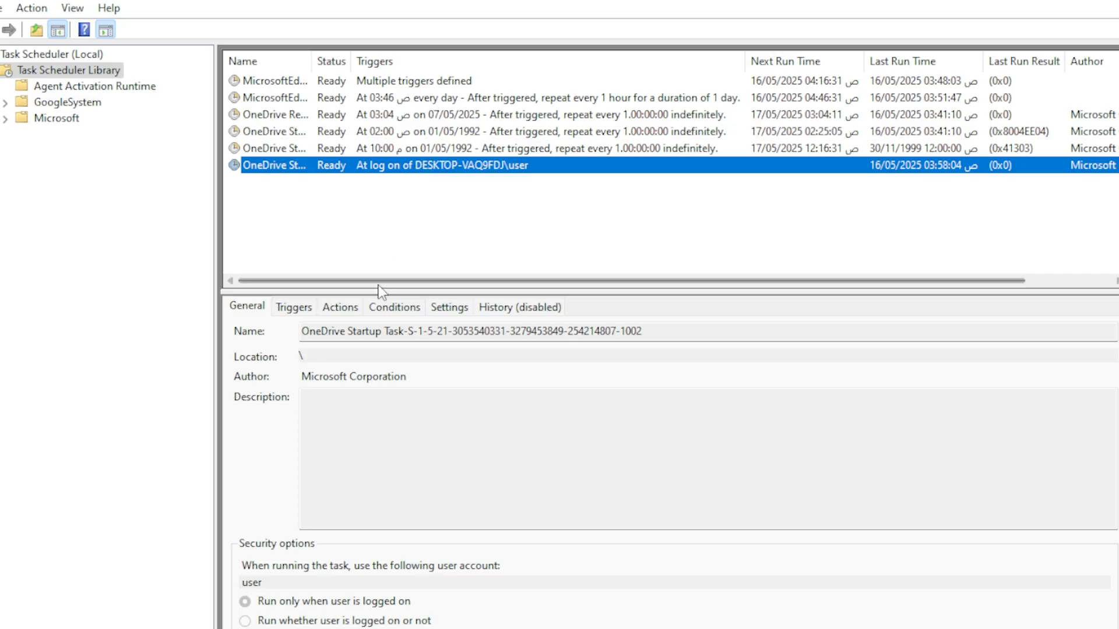
pyautogui.click(357, 307)
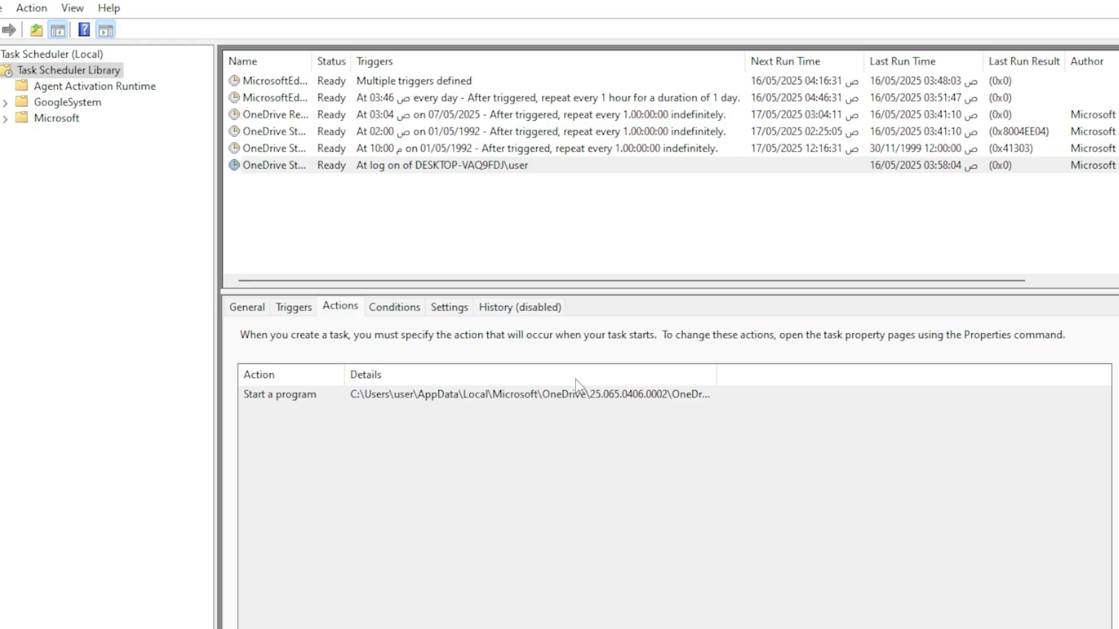
pyautogui.moveTo(711, 371); pyautogui.dragTo(905, 374)
pyautogui.click(428, 153)
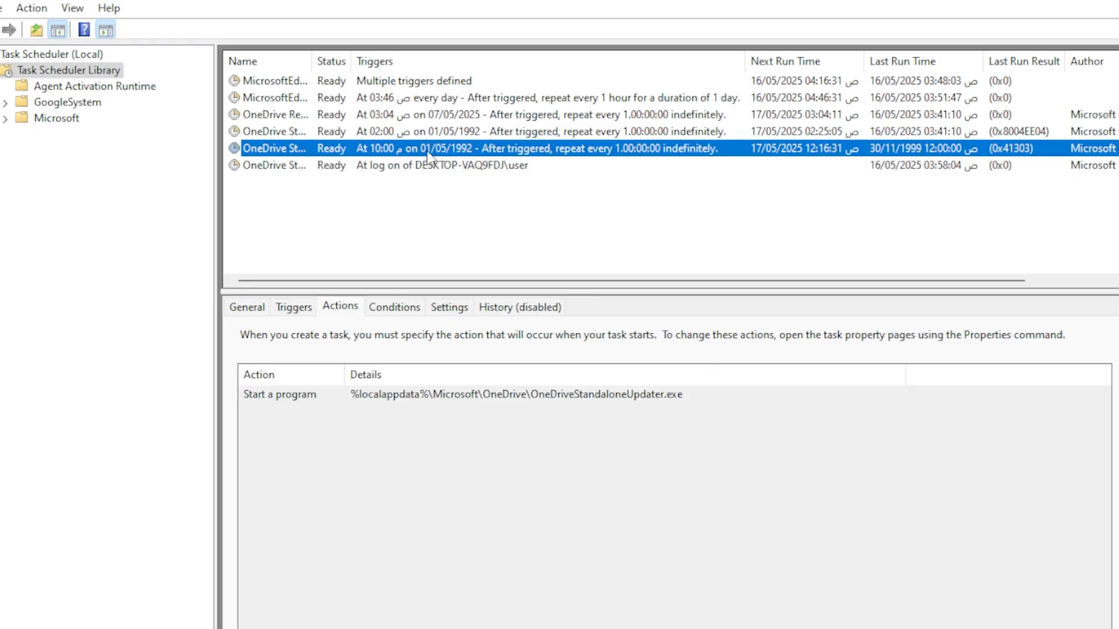
pyautogui.click(446, 135)
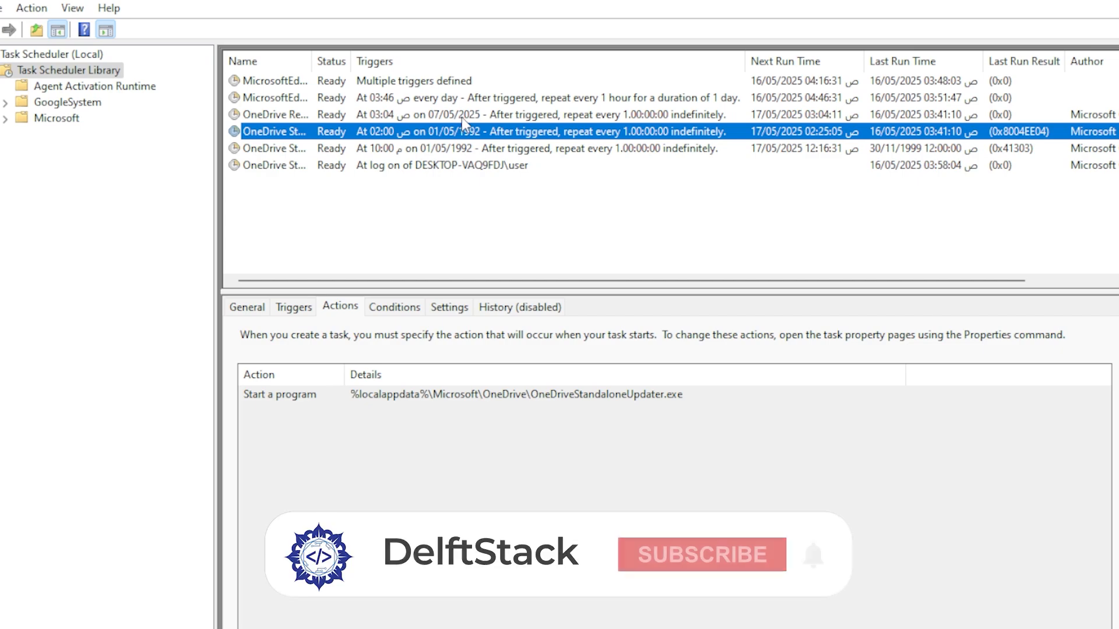
pyautogui.click(465, 100)
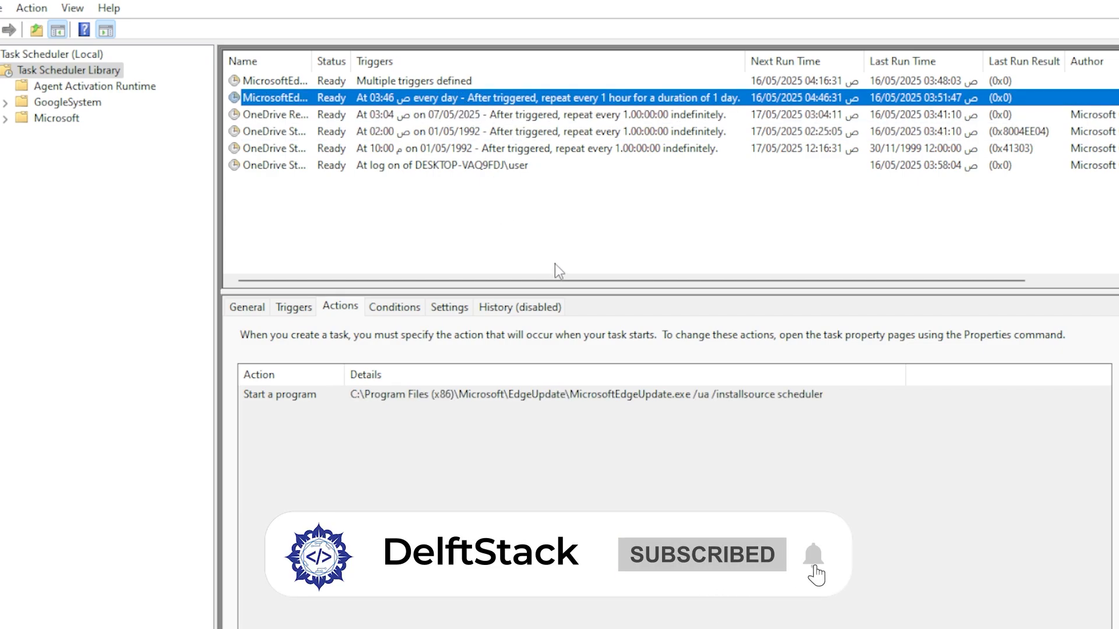
pyautogui.click(572, 481)
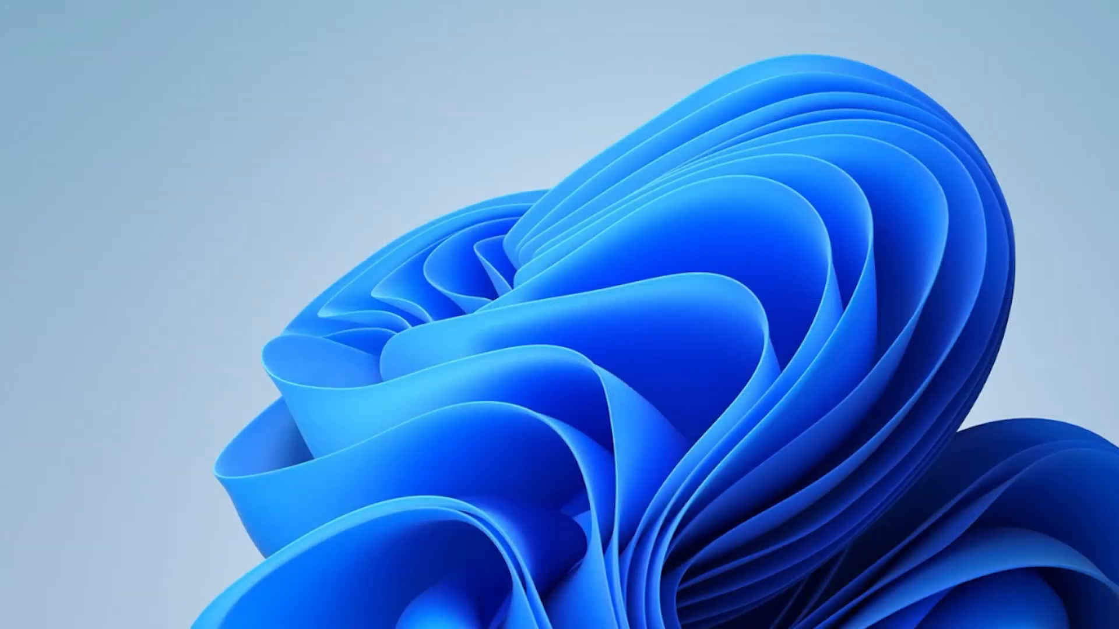
# - Open Edge from the Start menu and run a Bing search for 'ccleaner'
pyautogui.press('super')
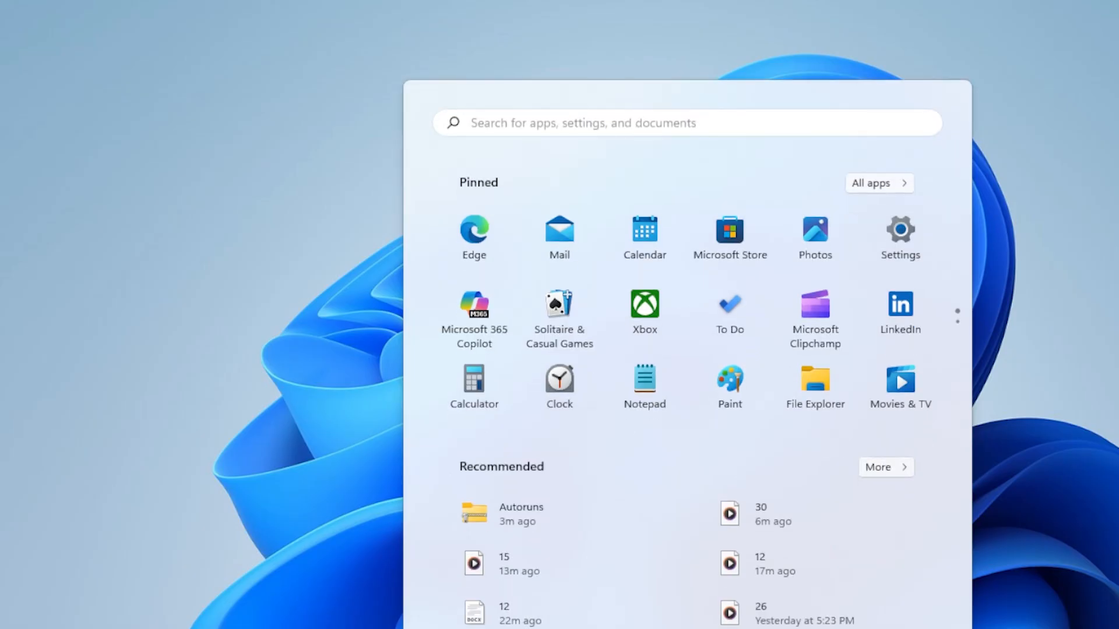
pyautogui.click(484, 256)
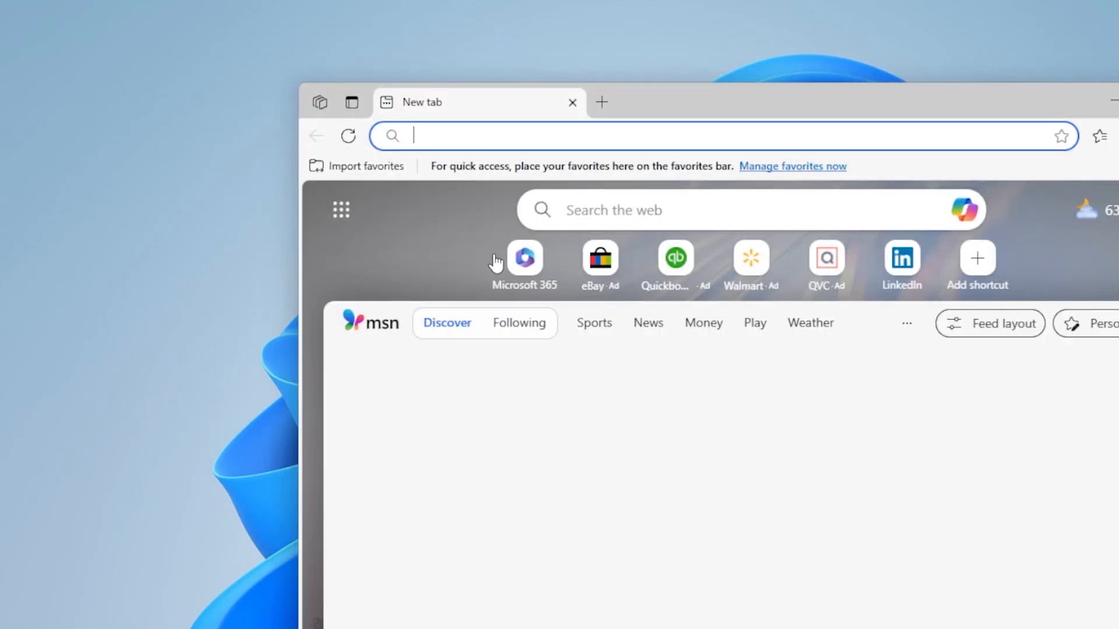
pyautogui.write('ccleaner')
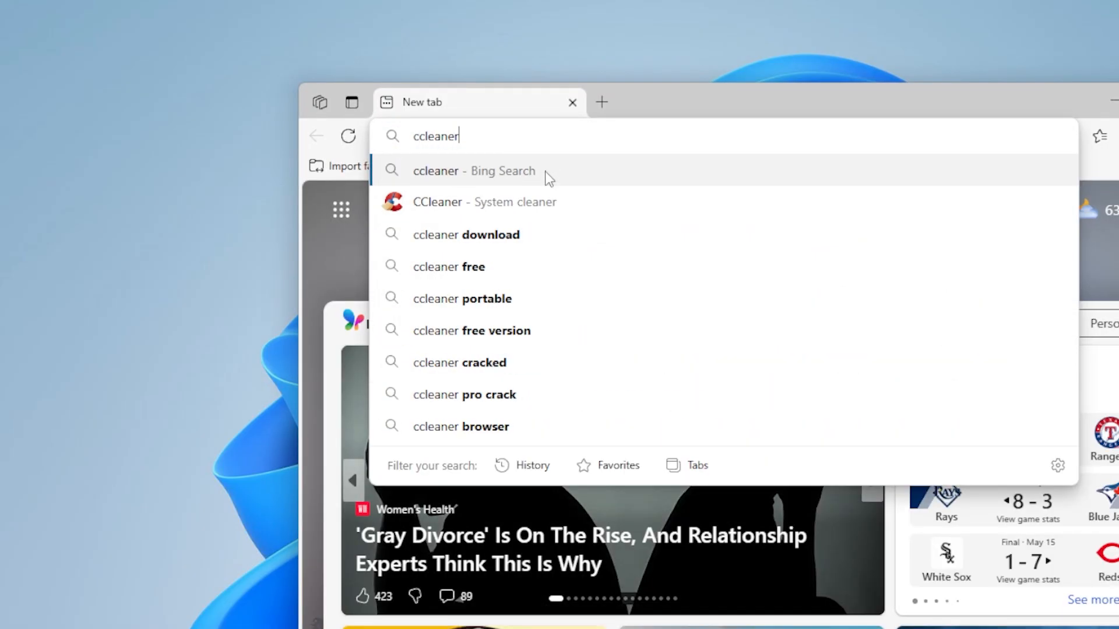
pyautogui.click(544, 171)
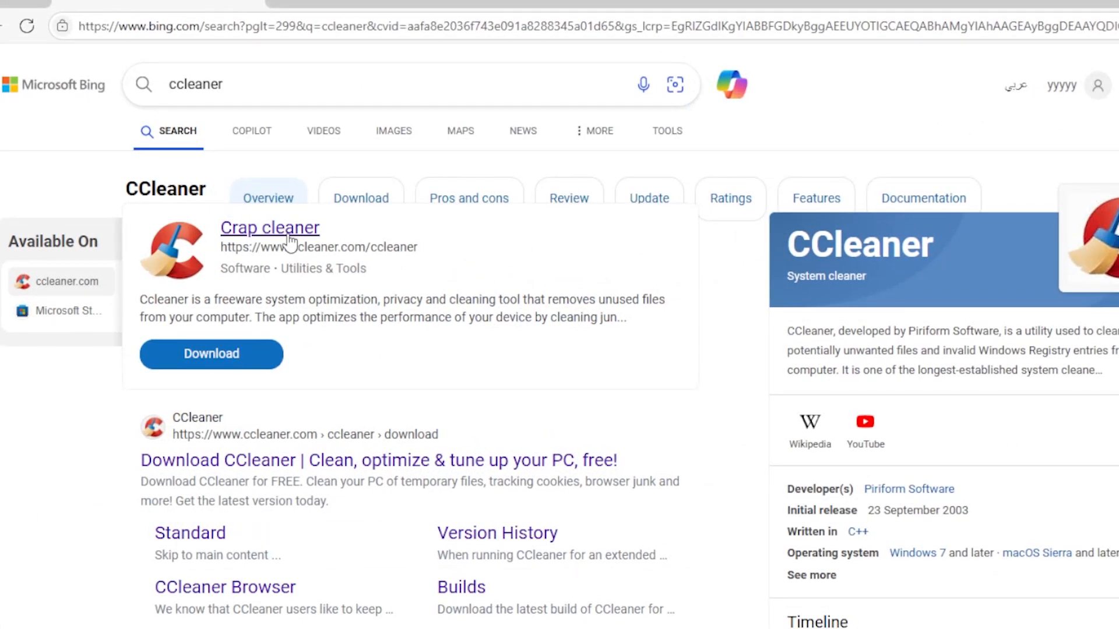
# - Open the official 'Download CCleaner' result and accept the site's cookie notice
pyautogui.scroll(-3, 544, 309)
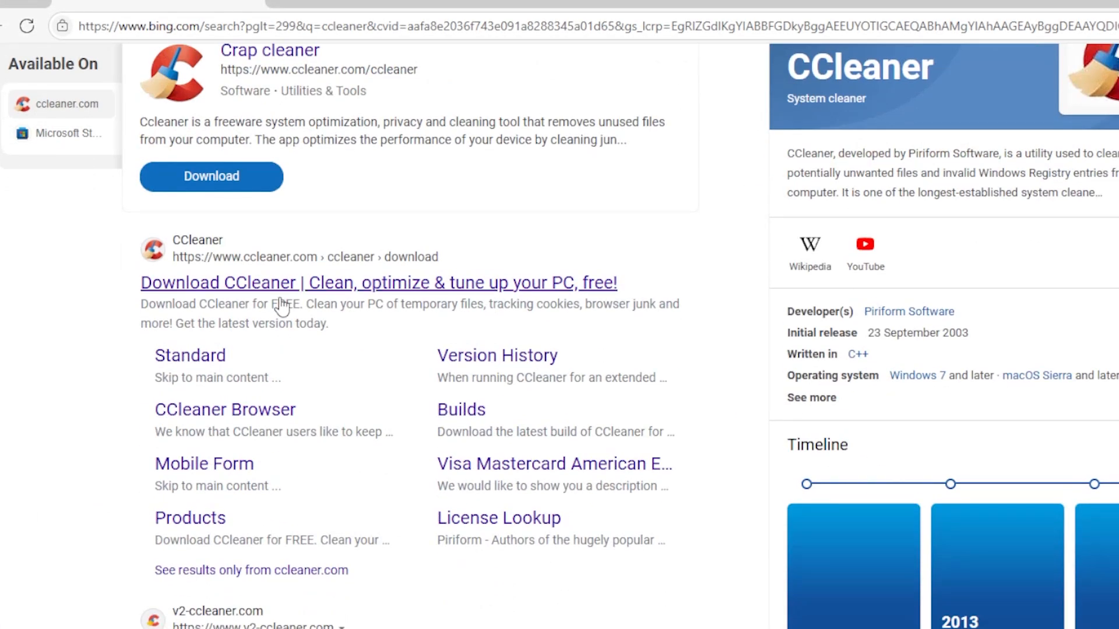
pyautogui.scroll(1, 207, 306)
pyautogui.scroll(-1, 220, 375)
pyautogui.click(283, 286)
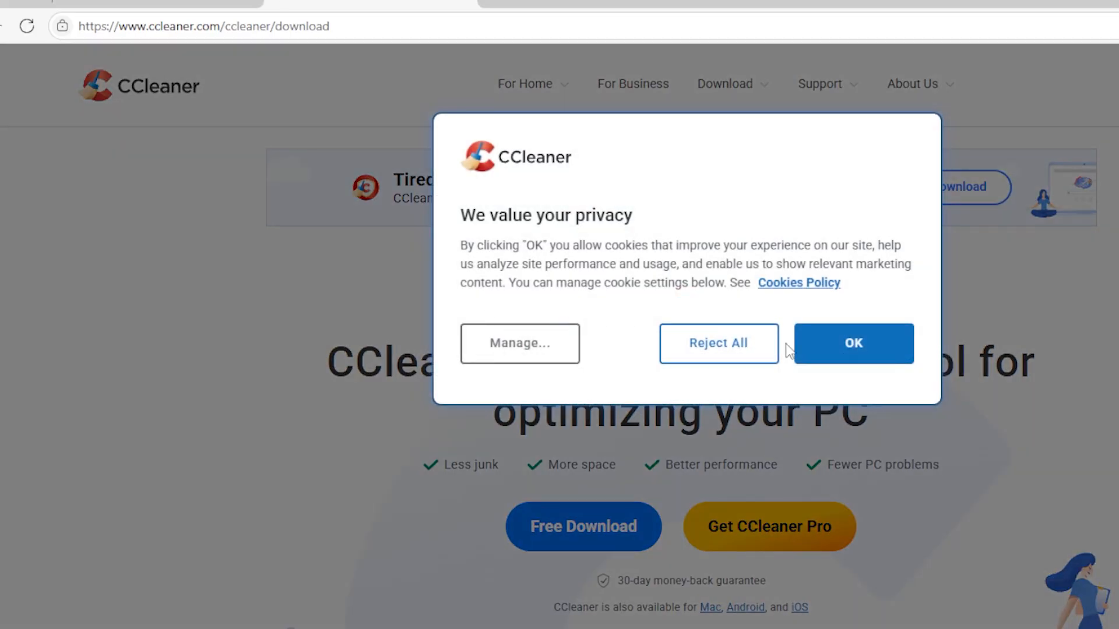
pyautogui.click(852, 343)
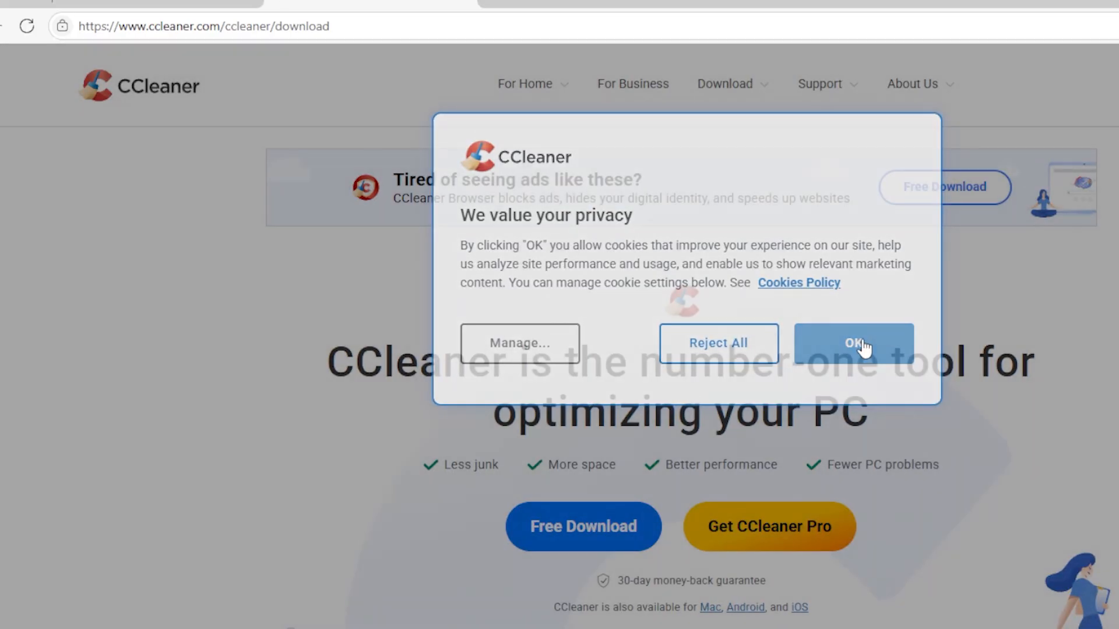
pyautogui.scroll(-3, 840, 340)
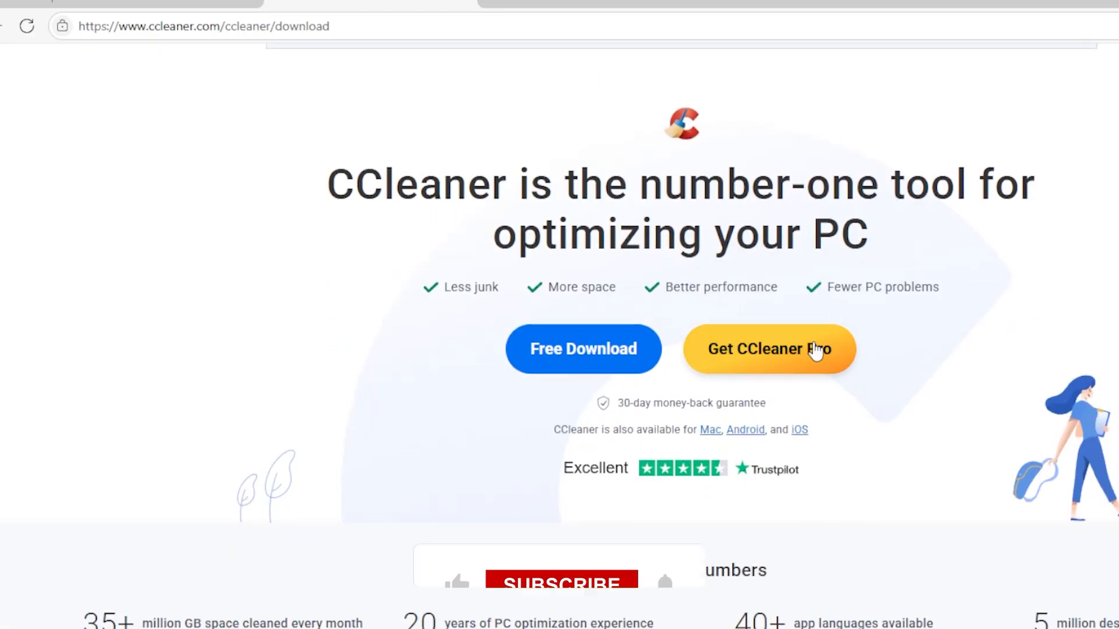
pyautogui.scroll(3, 478, 338)
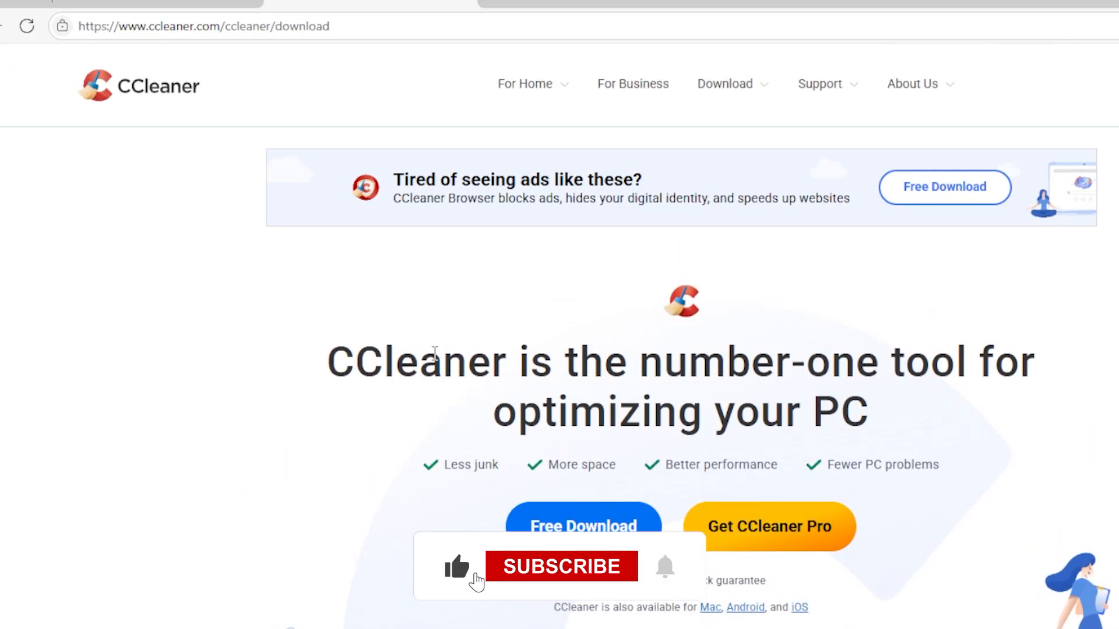